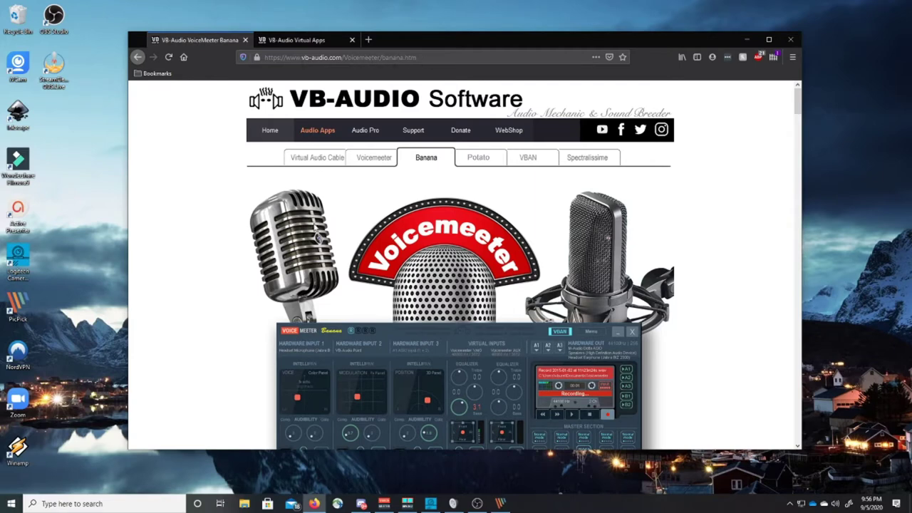
Review the VB-CABLE virtual audio device page in Firefox's VB-Audio Virtual Apps tab.
scroll(317, 232, down, 5)
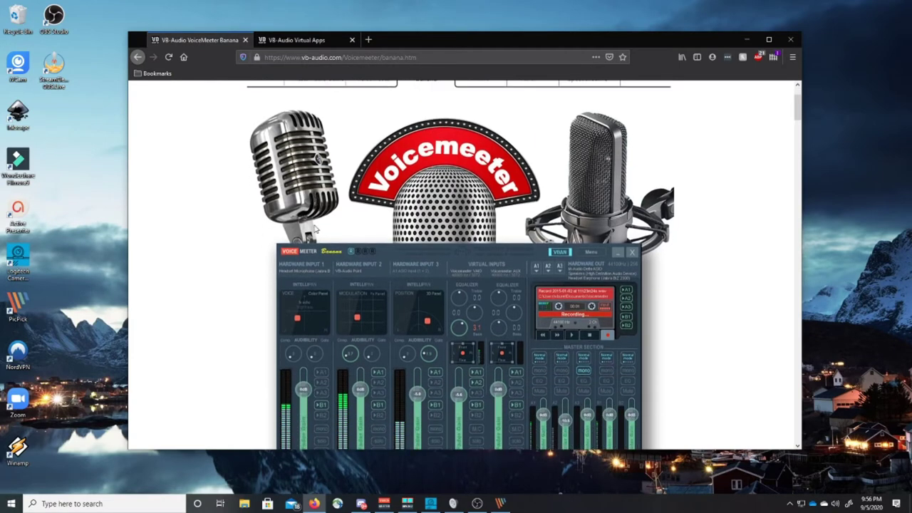
key(ctrl+Tab)
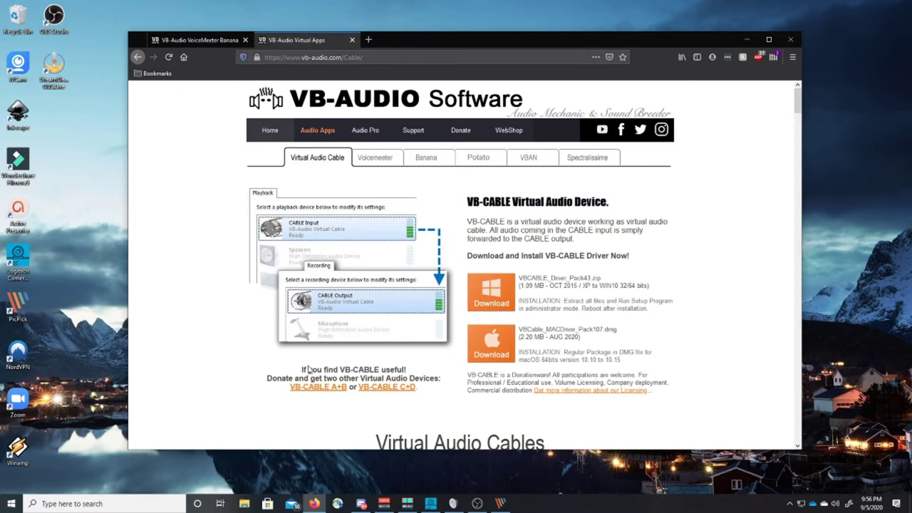
scroll(372, 291, down, 1)
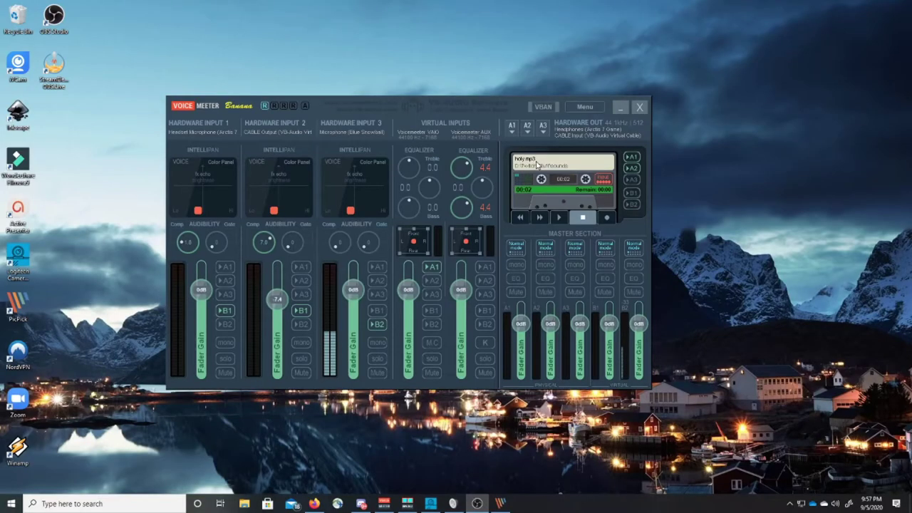
drag(518, 107, 524, 107)
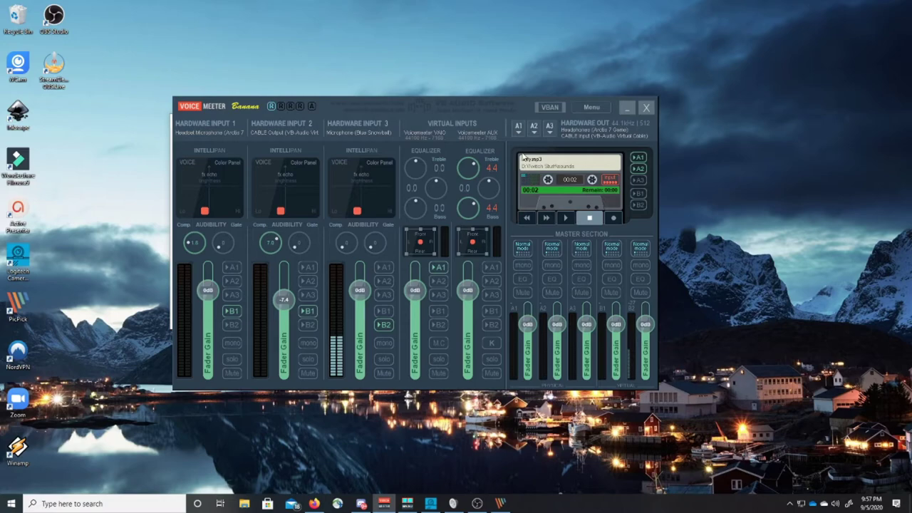
On the Voicemeeter screenshot, outline hardware inputs in red, virtual inputs in blue, hardware out in green.
click(504, 505)
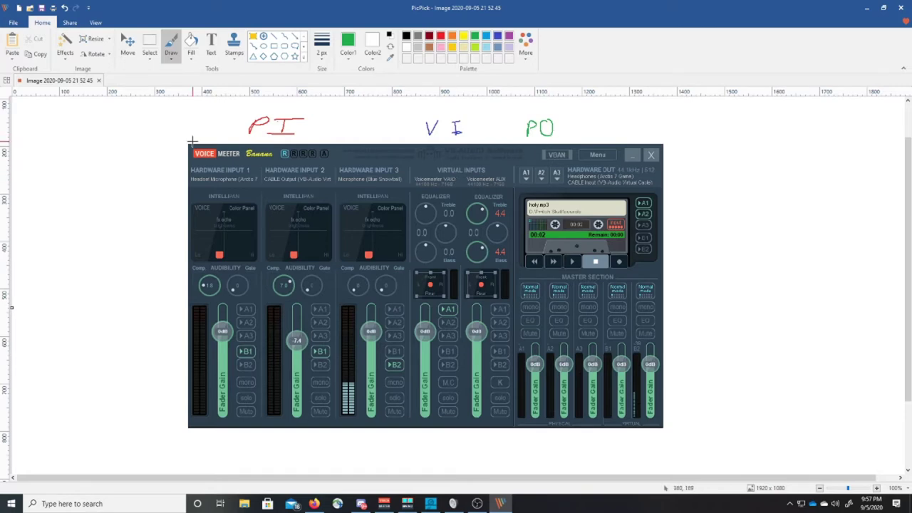
click(440, 36)
mouse_move(191, 166)
mouse_down()
mouse_move(184, 365)
mouse_move(203, 431)
mouse_move(369, 435)
mouse_move(418, 420)
mouse_move(414, 171)
mouse_move(336, 161)
mouse_move(190, 167)
mouse_up()
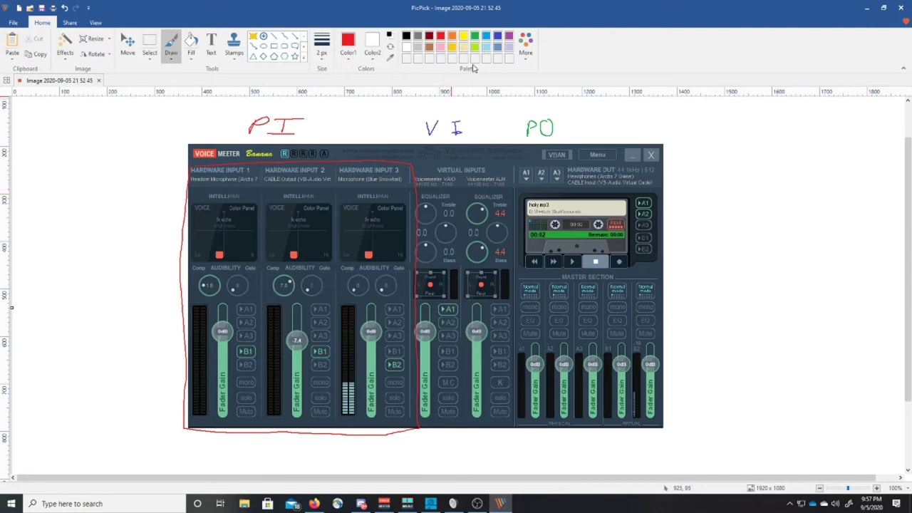
click(498, 39)
drag(432, 158, 417, 193)
mouse_move(412, 283)
mouse_down()
mouse_move(410, 430)
mouse_move(418, 439)
mouse_move(515, 443)
mouse_move(509, 166)
mouse_move(416, 166)
mouse_up()
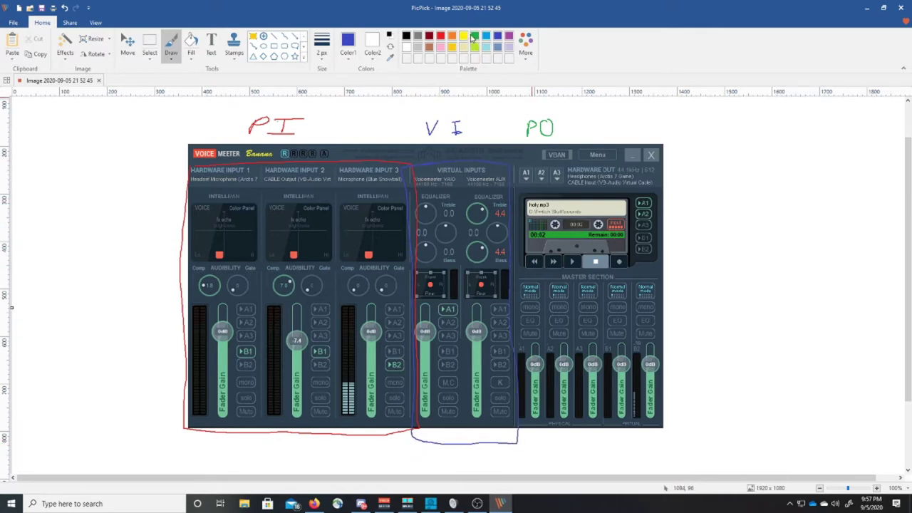
click(474, 36)
mouse_move(516, 152)
mouse_down()
mouse_move(520, 287)
mouse_move(669, 283)
mouse_move(660, 166)
mouse_move(621, 153)
mouse_move(511, 165)
mouse_move(518, 184)
mouse_move(552, 191)
mouse_move(560, 164)
mouse_move(525, 162)
mouse_move(520, 183)
mouse_up()
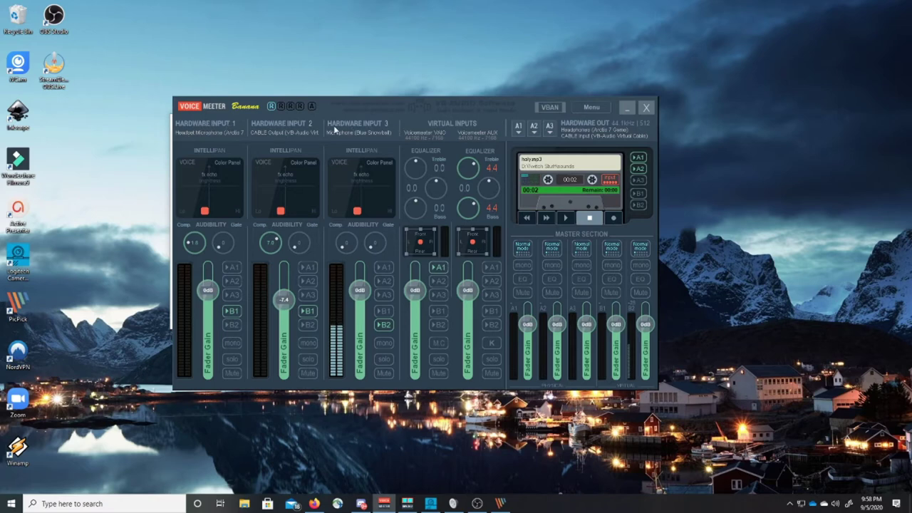
Check the devices on Hardware Inputs 1 and 2 unchanged, leaving Input 3's list open on Blue Snowball.
click(239, 134)
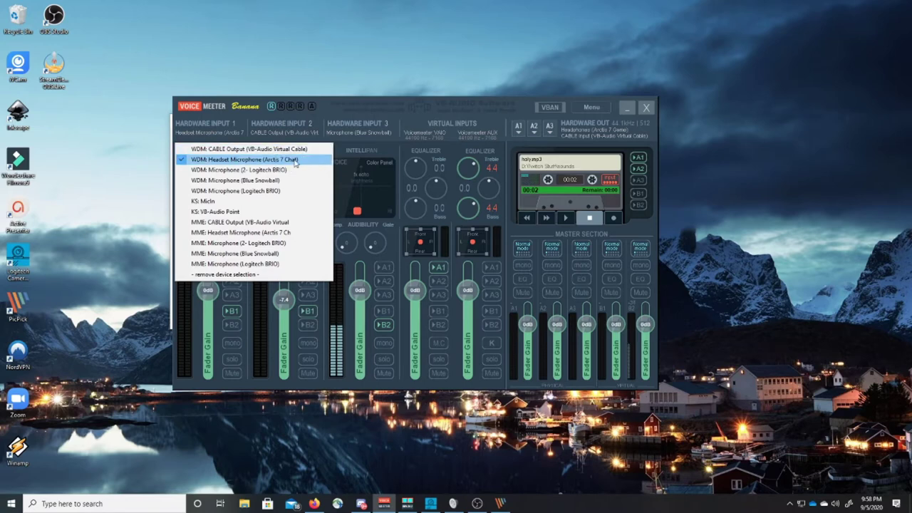
click(342, 98)
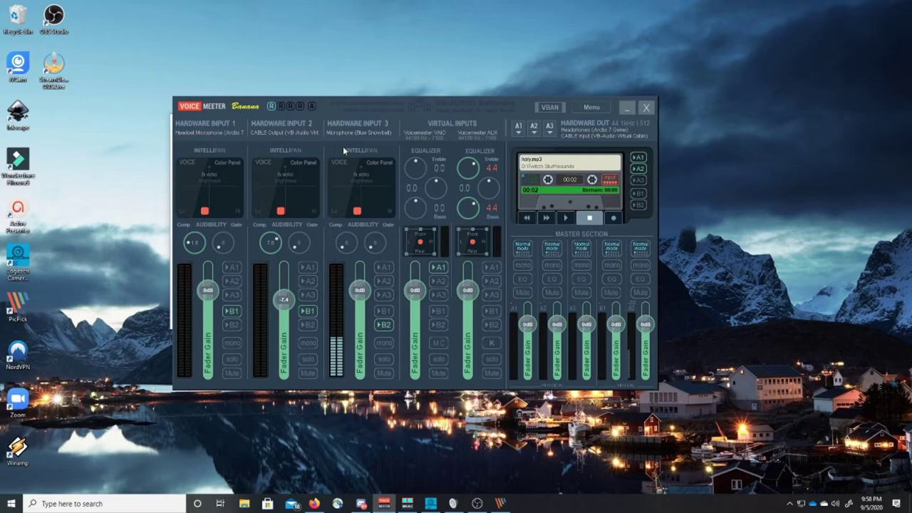
click(299, 132)
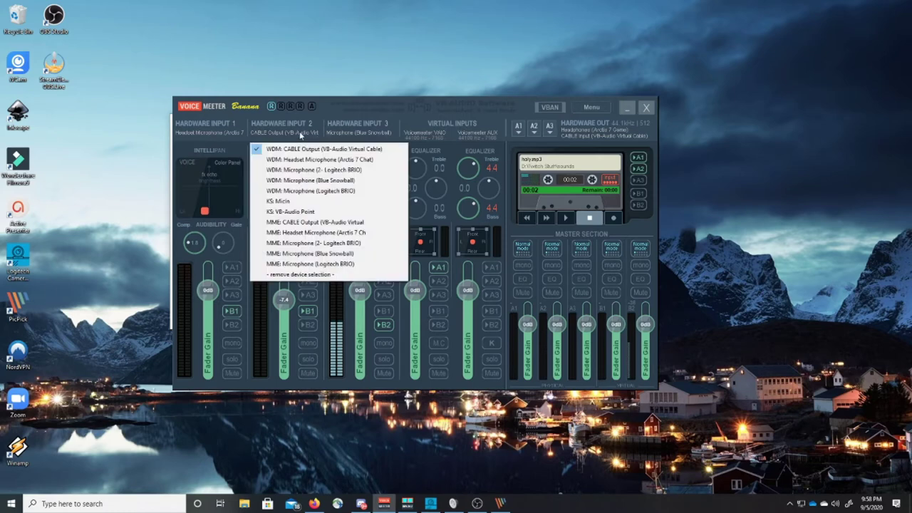
click(396, 151)
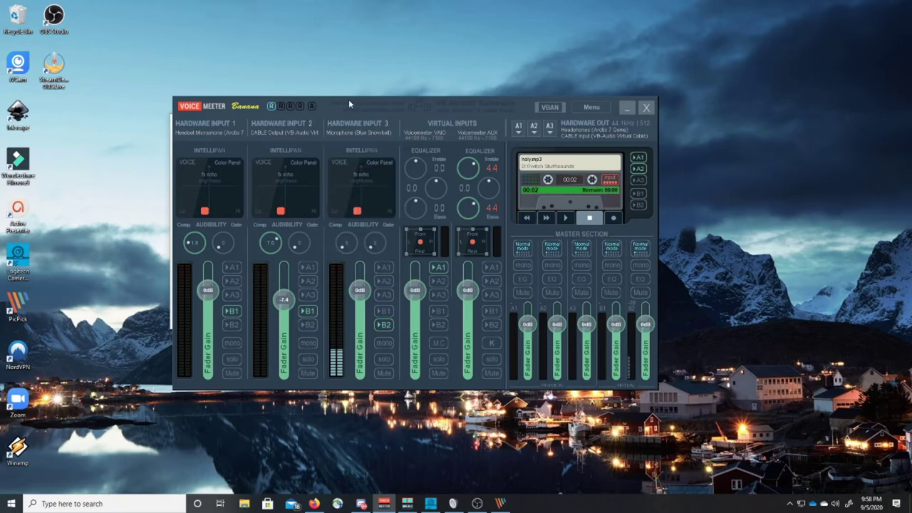
click(381, 131)
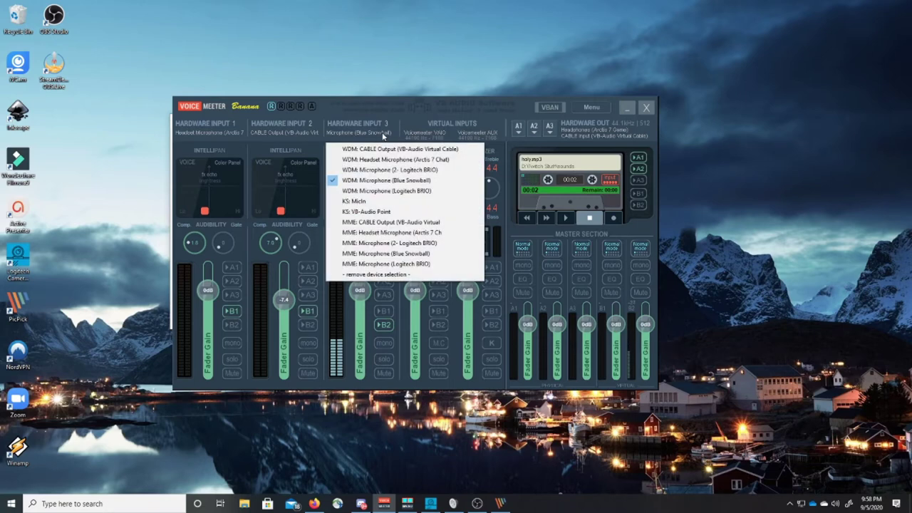
Keep Blue Snowball, lower Input 1's fader to about -3 dB, and toggle its B1 routing off and on.
click(376, 182)
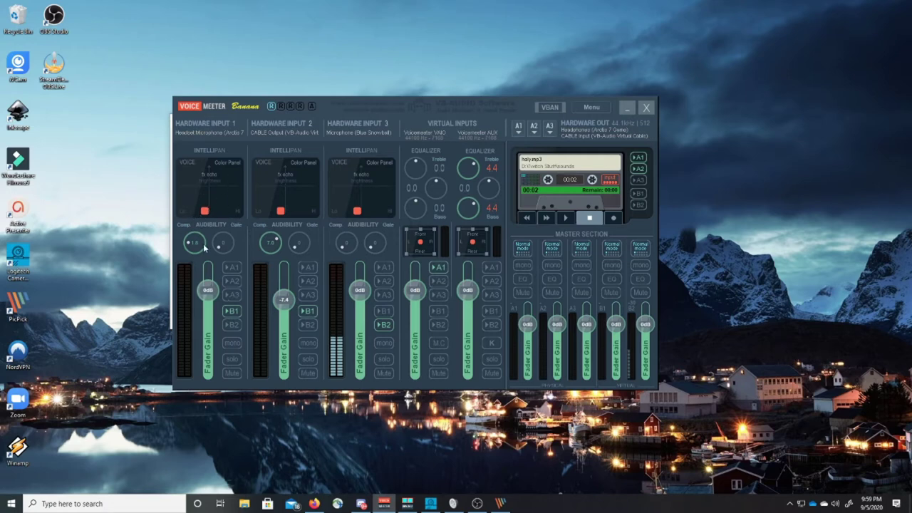
scroll(210, 268, down, 5)
click(232, 311)
click(234, 311)
In PicPick, draw a black arrow from Hardware Input 1's B1 label to the first virtual input.
mouse_move(500, 502)
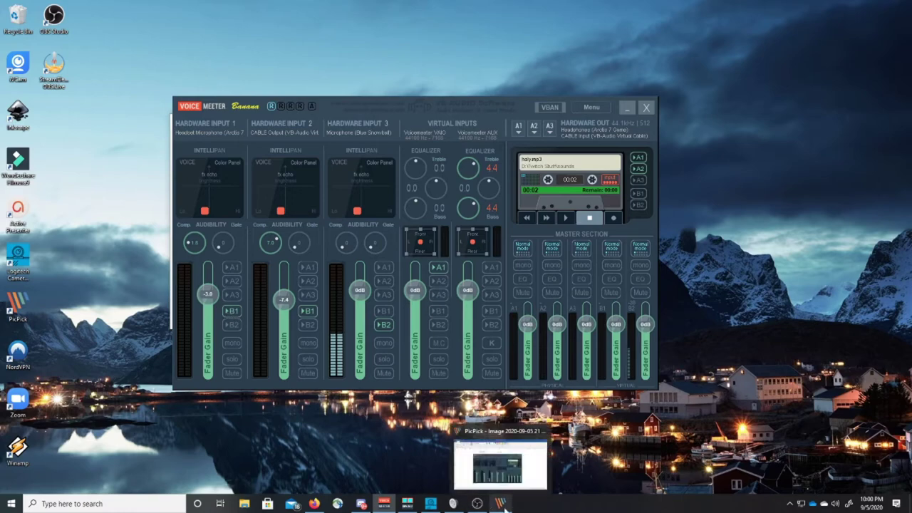
click(500, 456)
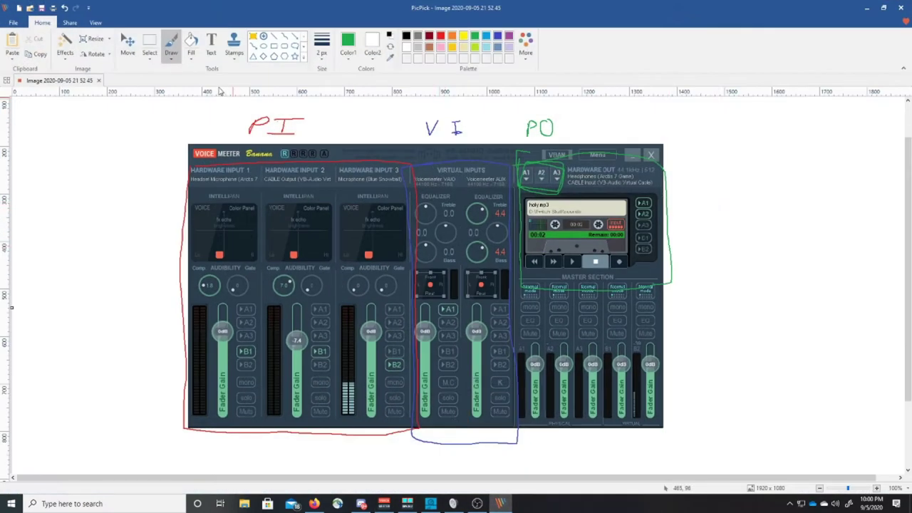
click(406, 34)
mouse_move(238, 351)
mouse_down()
mouse_move(160, 359)
mouse_move(160, 441)
mouse_move(436, 452)
mouse_move(434, 432)
mouse_up()
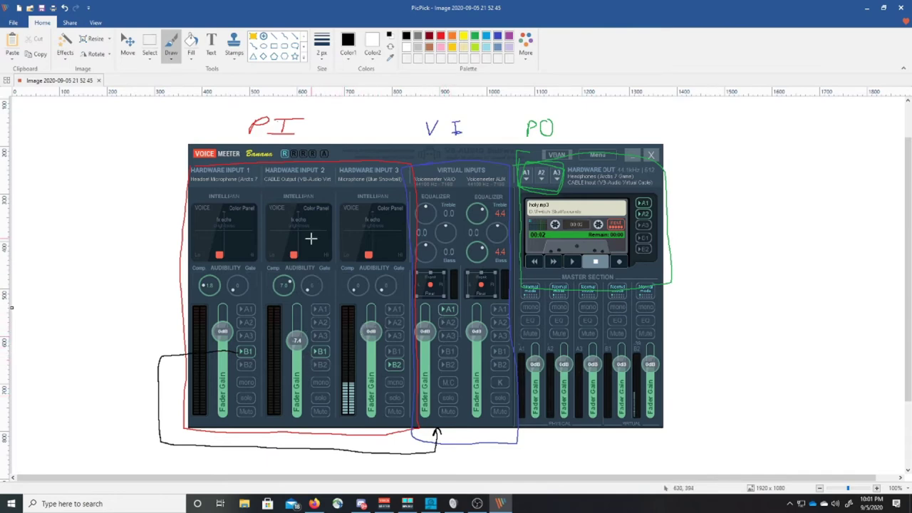
Minimize PicPick and confirm Hardware Input 2 still uses the CABLE Output device.
click(868, 7)
click(305, 134)
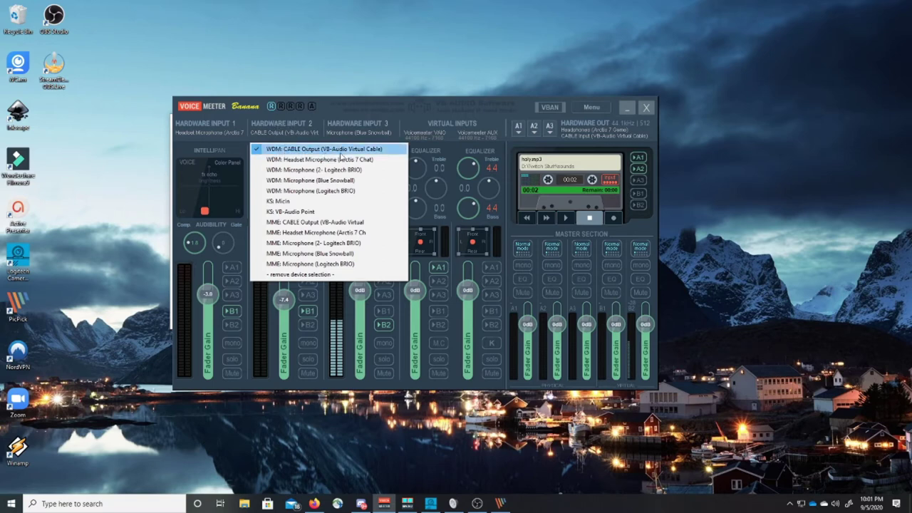
click(338, 100)
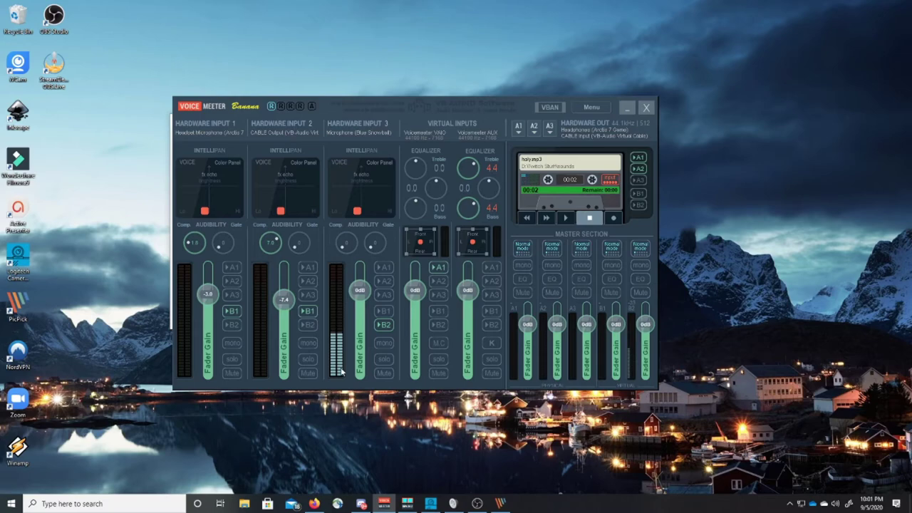
In PicPick, draw black route arrows from Input 2's B1 and Input 3's B2 to the virtual inputs.
click(498, 503)
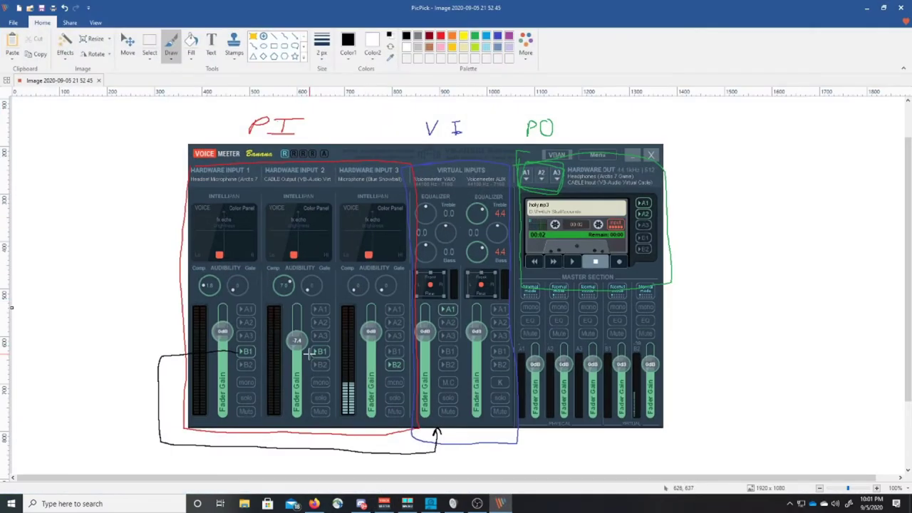
mouse_move(311, 353)
mouse_down()
mouse_move(171, 367)
mouse_move(165, 432)
mouse_move(203, 442)
mouse_move(413, 447)
mouse_move(434, 443)
mouse_move(434, 432)
mouse_up()
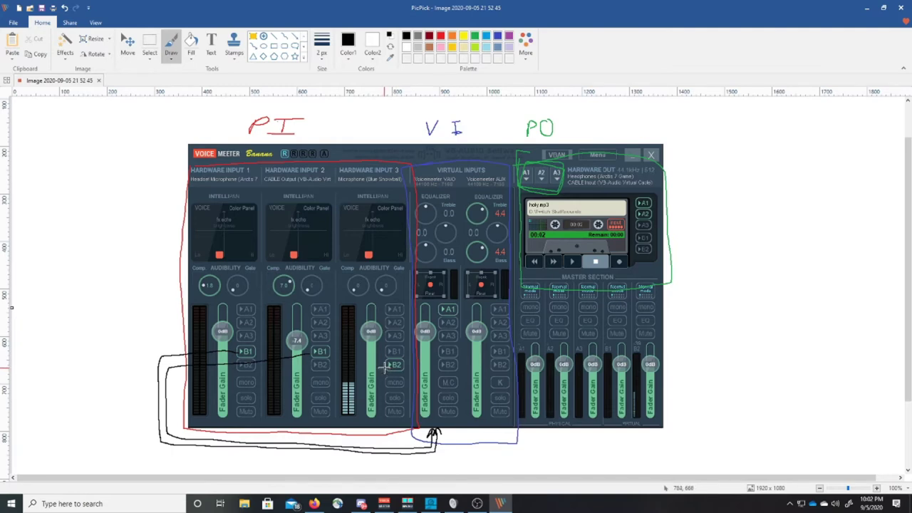
mouse_move(385, 366)
mouse_down()
mouse_move(128, 378)
mouse_move(123, 455)
mouse_move(142, 464)
mouse_move(496, 468)
mouse_move(491, 434)
mouse_up()
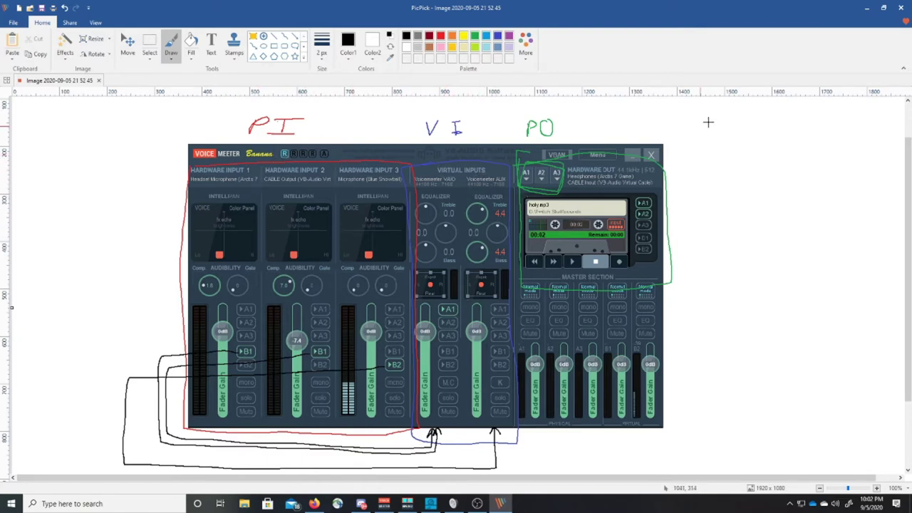
Minimize PicPick, nudge the mixer, and review Playback devices with VoiceMeeter Input as default.
click(868, 9)
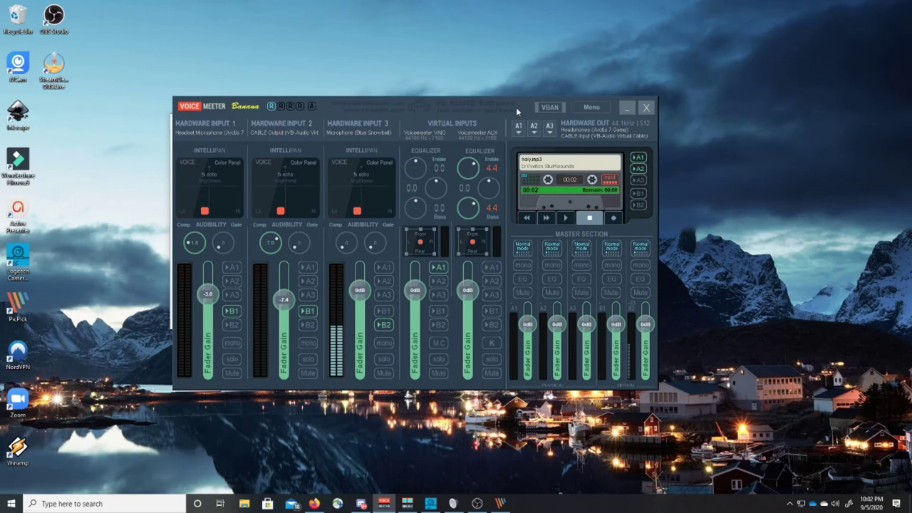
drag(530, 100, 543, 94)
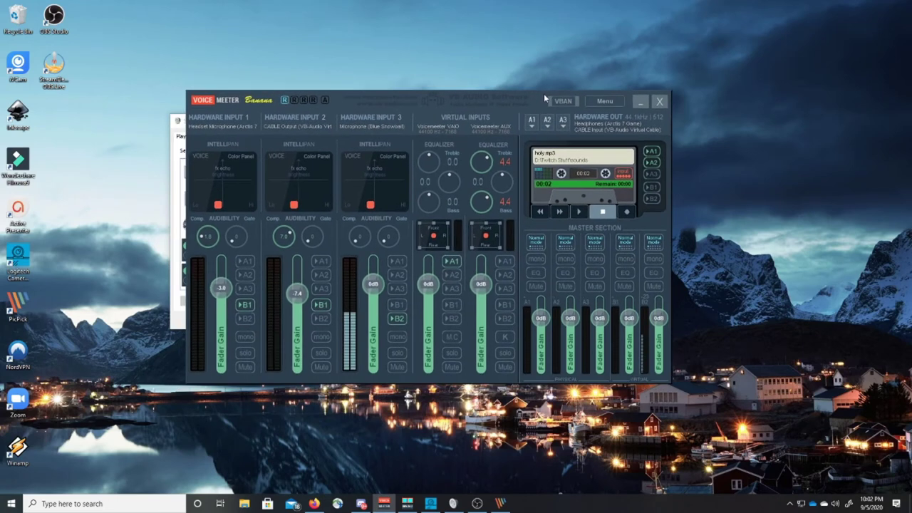
click(175, 322)
drag(238, 127, 244, 126)
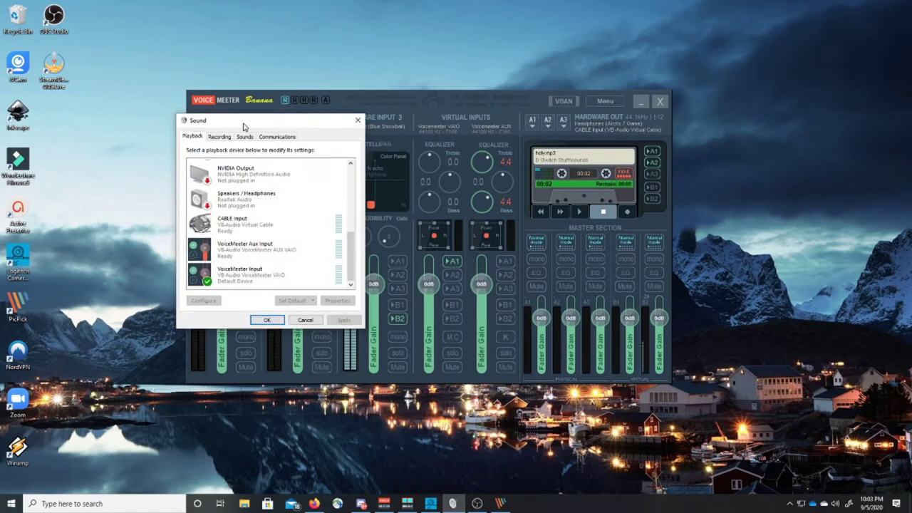
scroll(304, 223, up, 2)
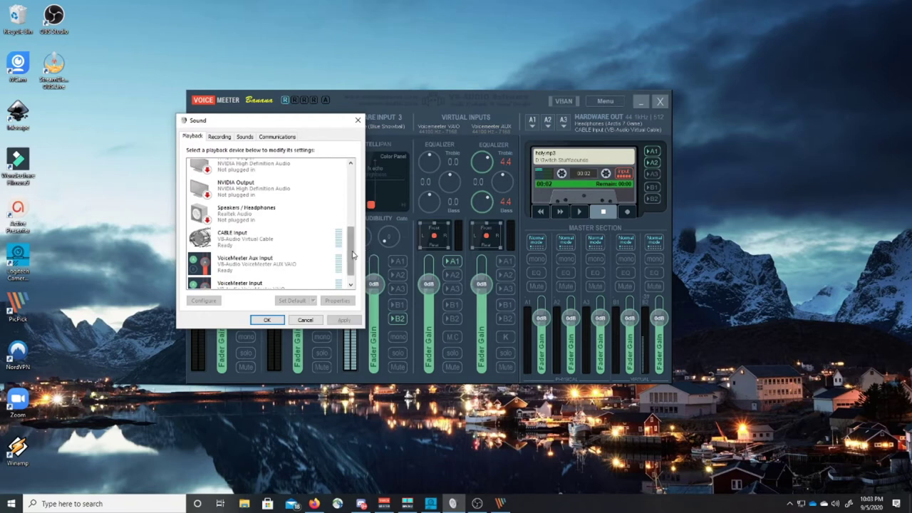
drag(350, 251, 349, 187)
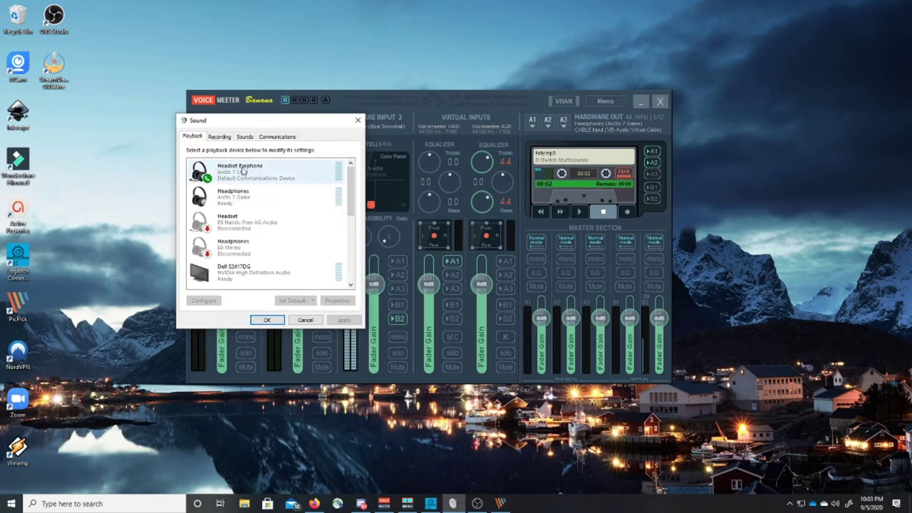
drag(354, 190, 350, 254)
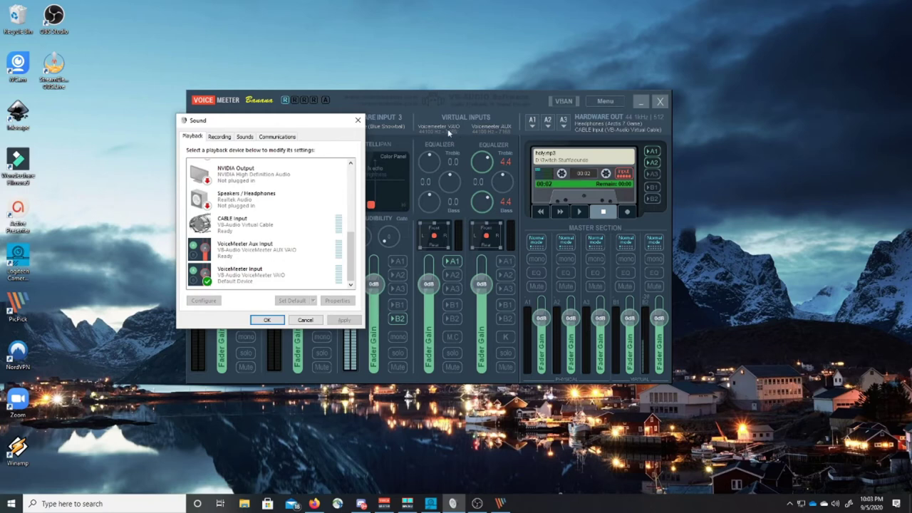
Scroll the Recording device list down to the VoiceMeeter devices, with VoiceMeeter Output as default.
click(223, 138)
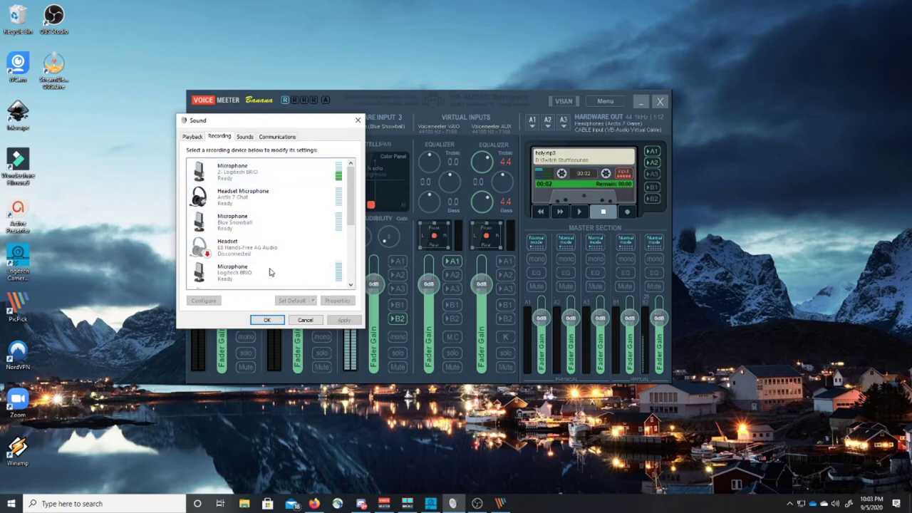
scroll(352, 189, down, 1)
scroll(353, 190, up, 1)
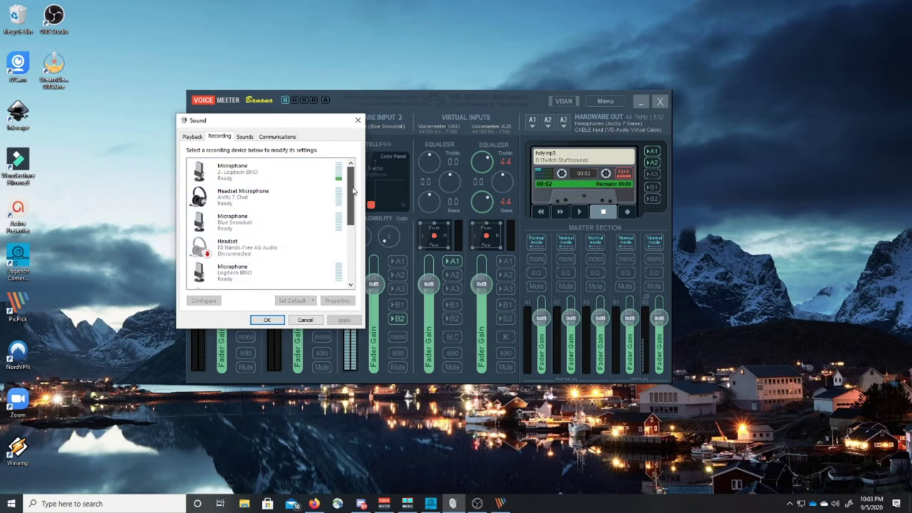
mouse_move(353, 190)
mouse_down()
mouse_move(349, 230)
mouse_move(348, 186)
mouse_up()
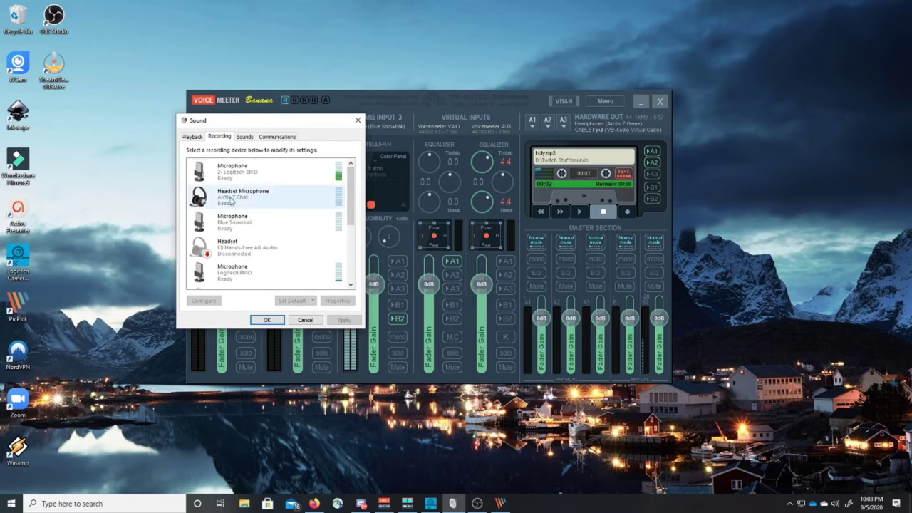
drag(352, 201, 354, 258)
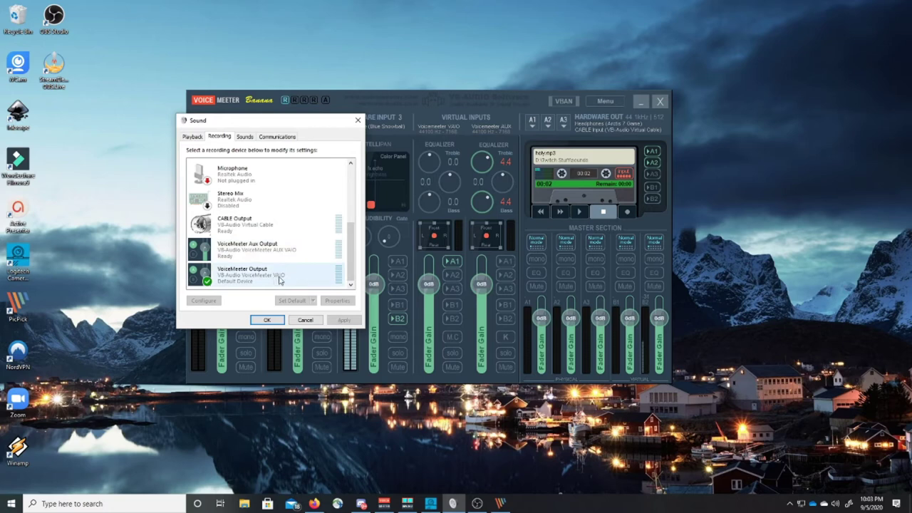
drag(350, 262, 359, 194)
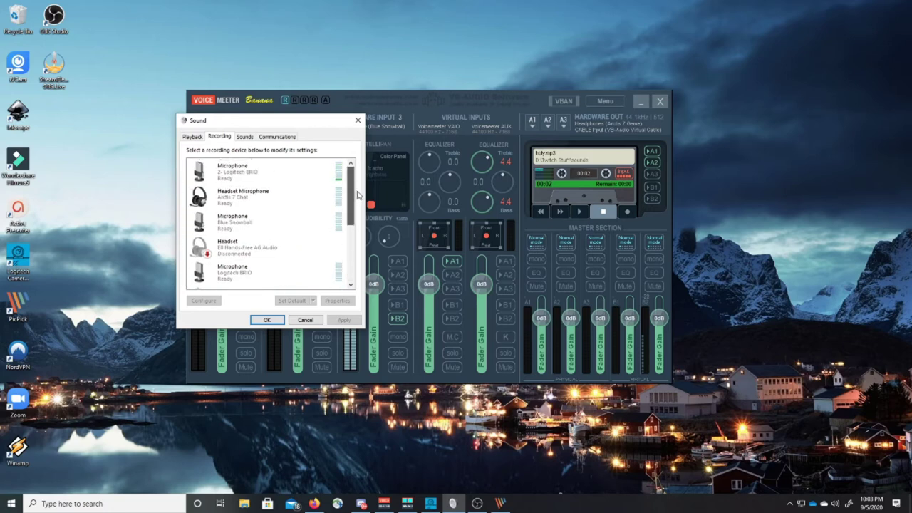
Compare Playback and Recording, select VoiceMeeter Output, and bring the VoiceMeeter mixer forward.
click(201, 137)
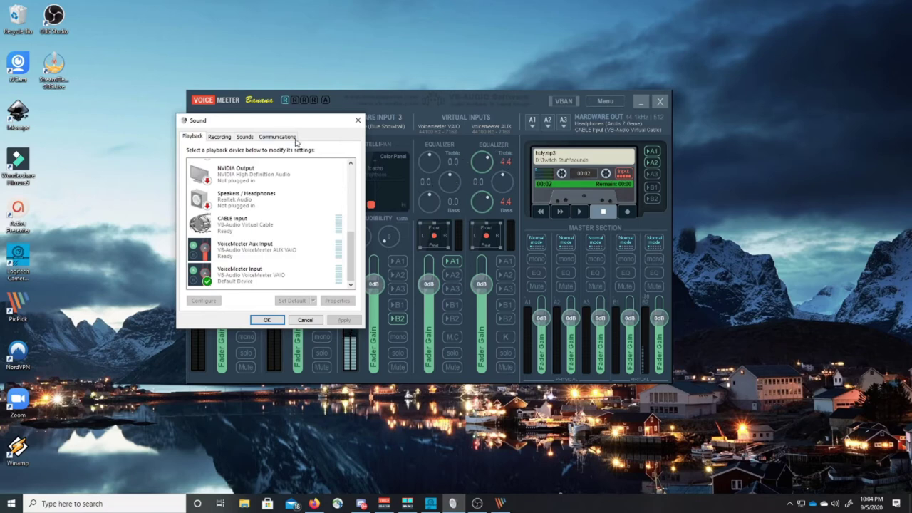
click(219, 136)
scroll(234, 271, down, 3)
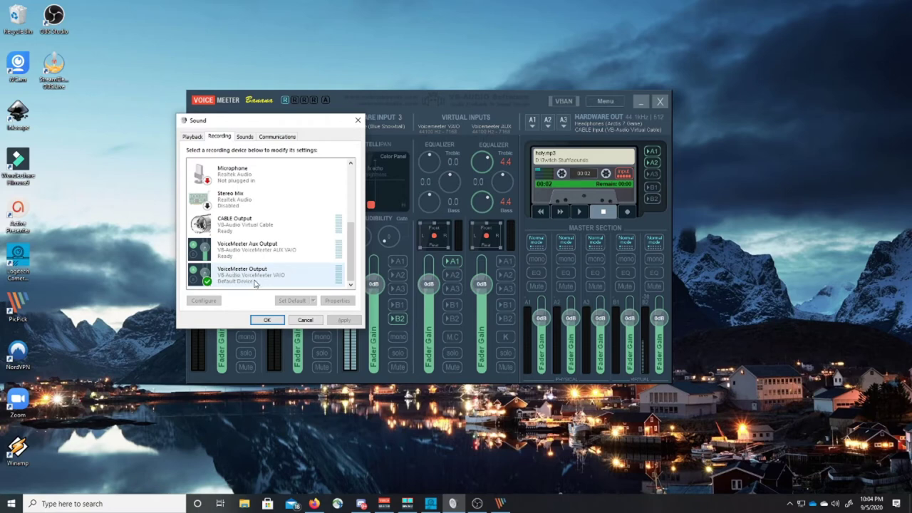
click(243, 283)
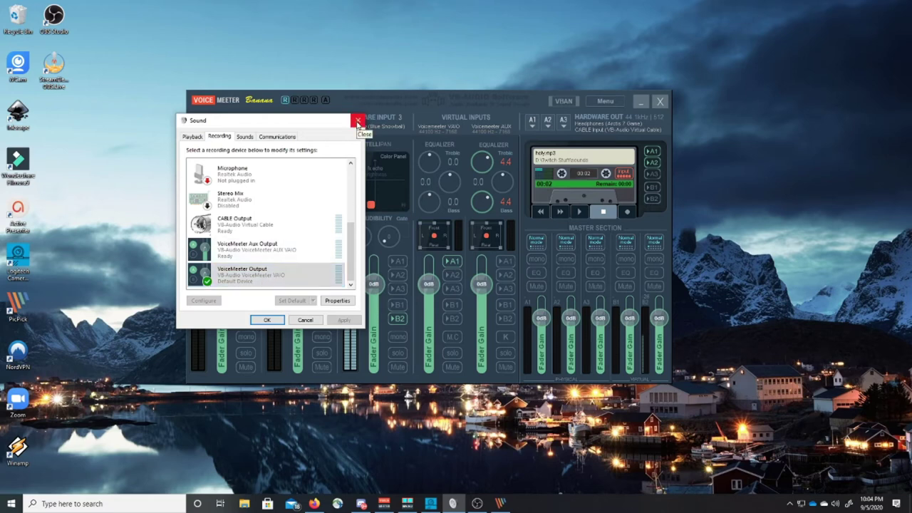
click(514, 96)
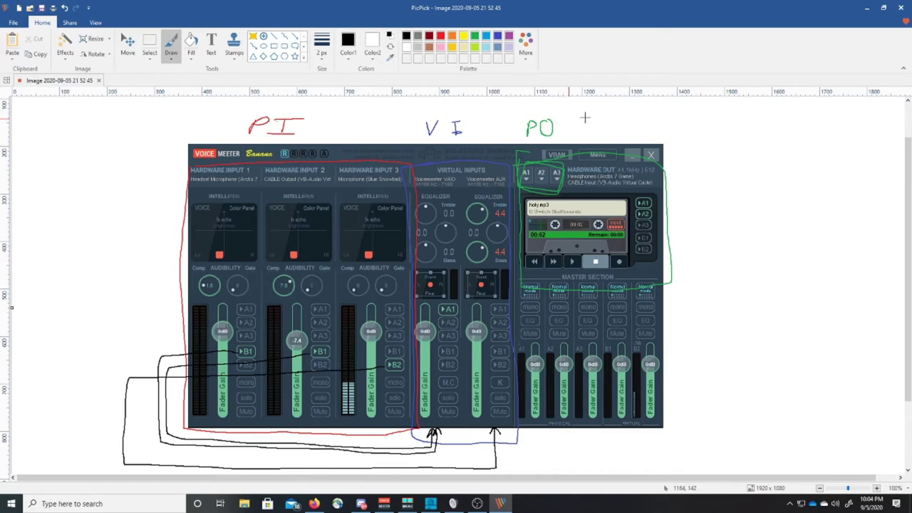
Compare the PicPick diagram with the live mixer, then draw a black line from the virtual inputs to A1.
click(866, 8)
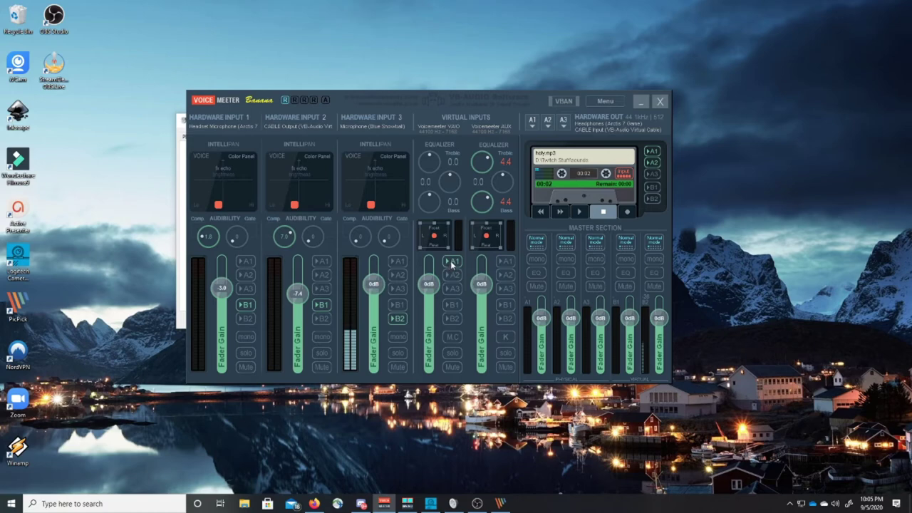
click(500, 503)
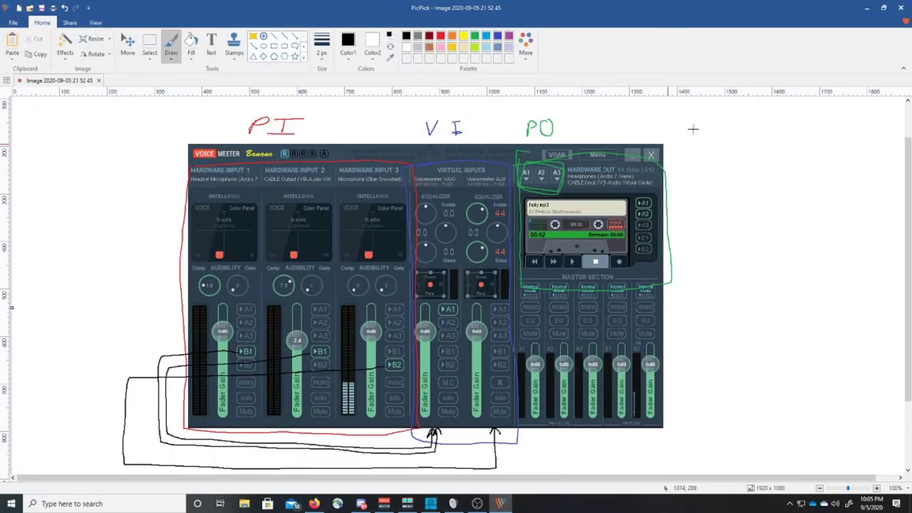
click(866, 8)
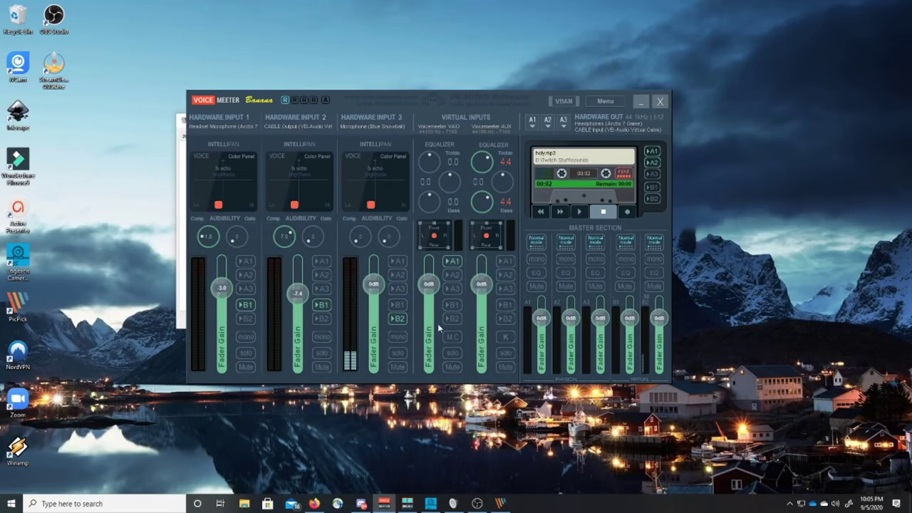
click(500, 503)
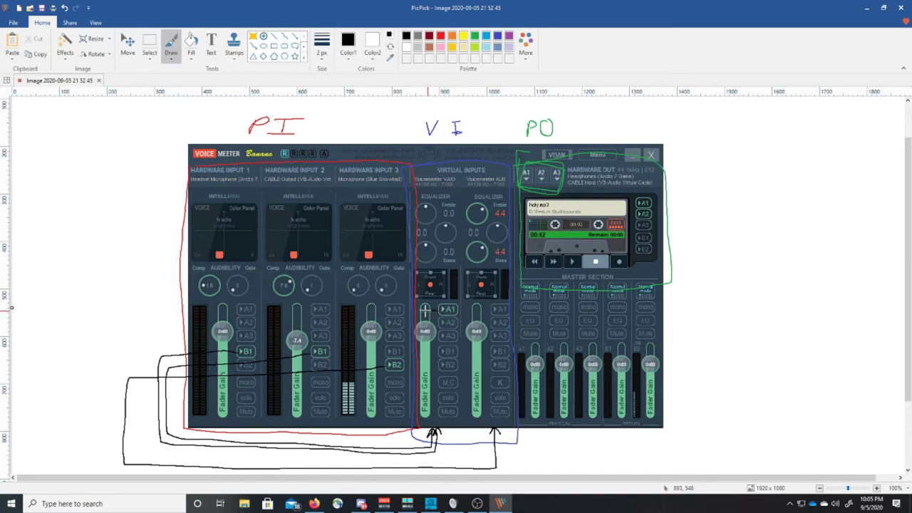
mouse_move(410, 309)
mouse_down()
mouse_move(411, 111)
mouse_move(428, 101)
mouse_move(526, 109)
mouse_move(527, 168)
mouse_move(522, 161)
mouse_move(532, 160)
mouse_up()
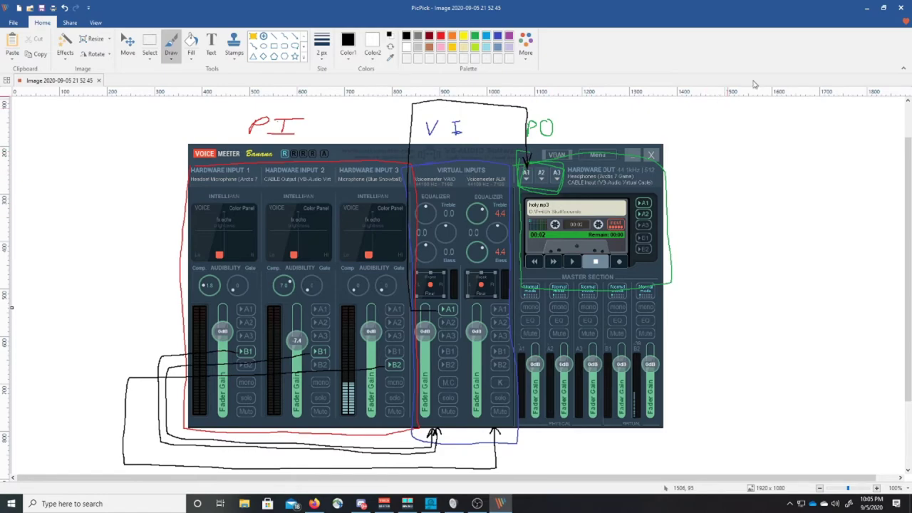
Review the A1, A2 and Hardware Input 2 device lists, keeping CABLE Input on A2.
click(867, 12)
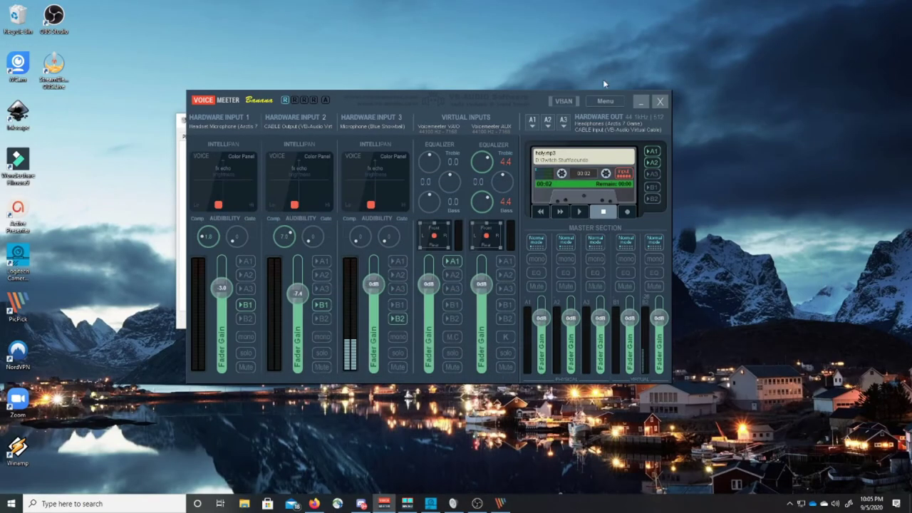
click(533, 127)
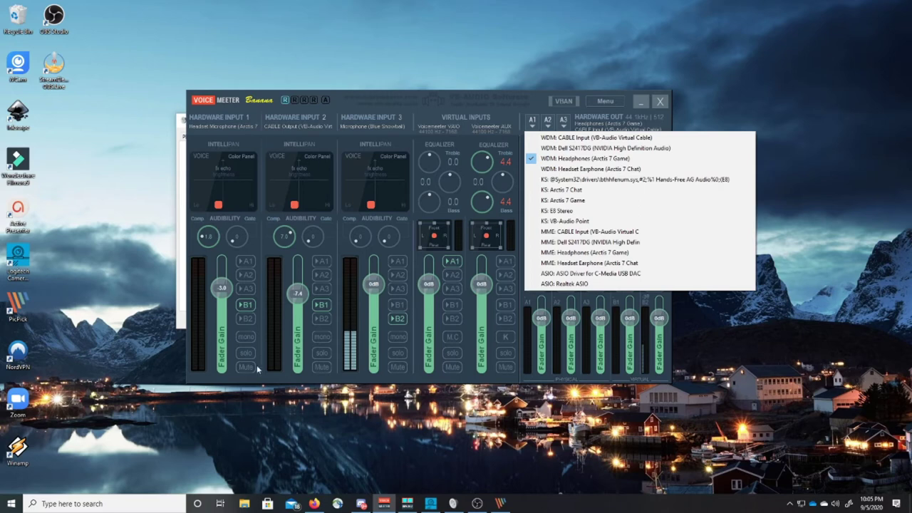
click(547, 121)
click(547, 121)
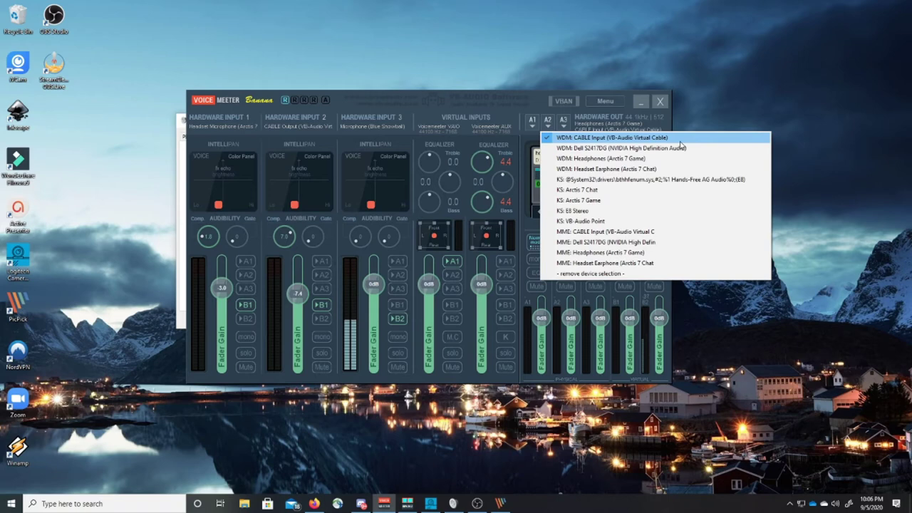
click(644, 137)
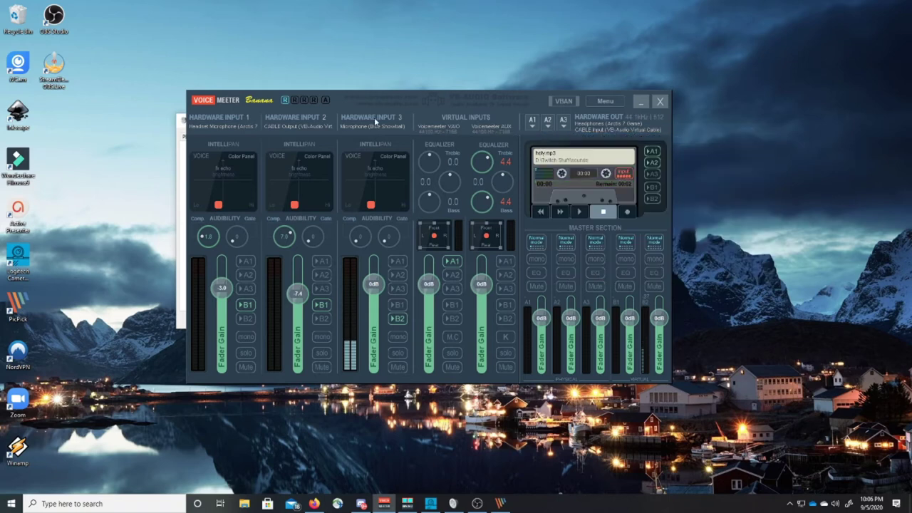
click(307, 126)
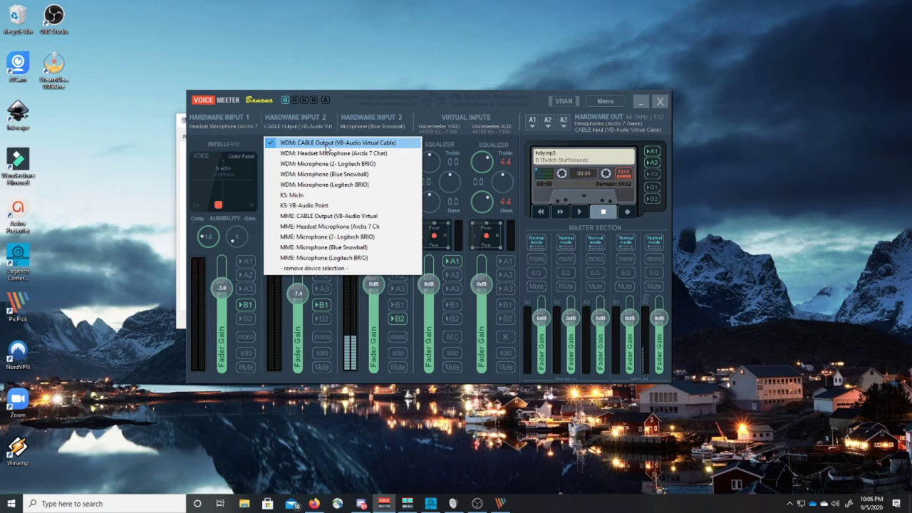
click(548, 125)
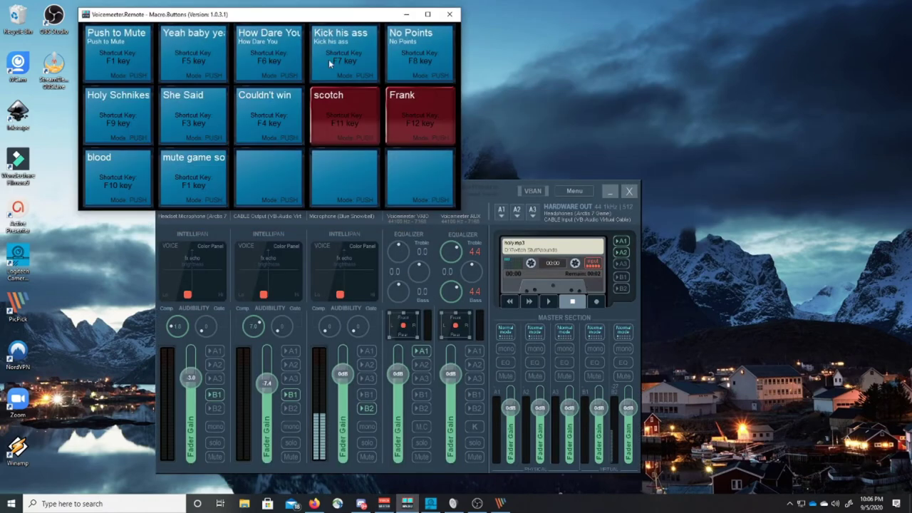
Shift the Macro Buttons window slightly right and move the VoiceMeeter mixer down-left, checking its Menu.
drag(289, 16, 310, 13)
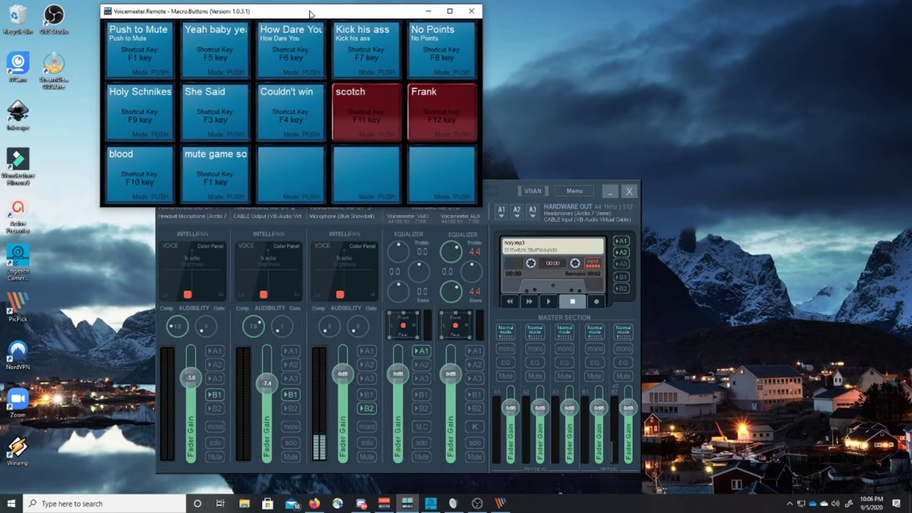
click(574, 191)
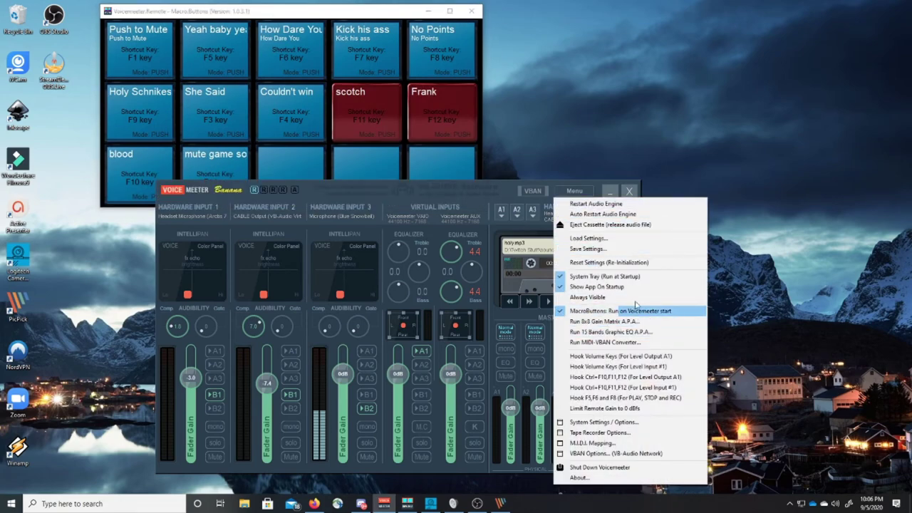
drag(507, 186, 449, 198)
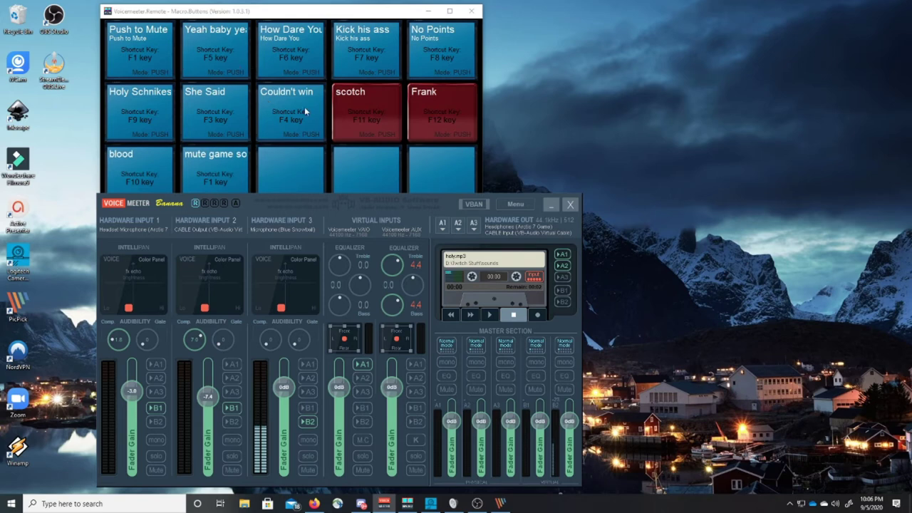
Inspect the Yeah baby yeah button's Recorder.Load command and mp3 path, then close its settings.
right_click(235, 45)
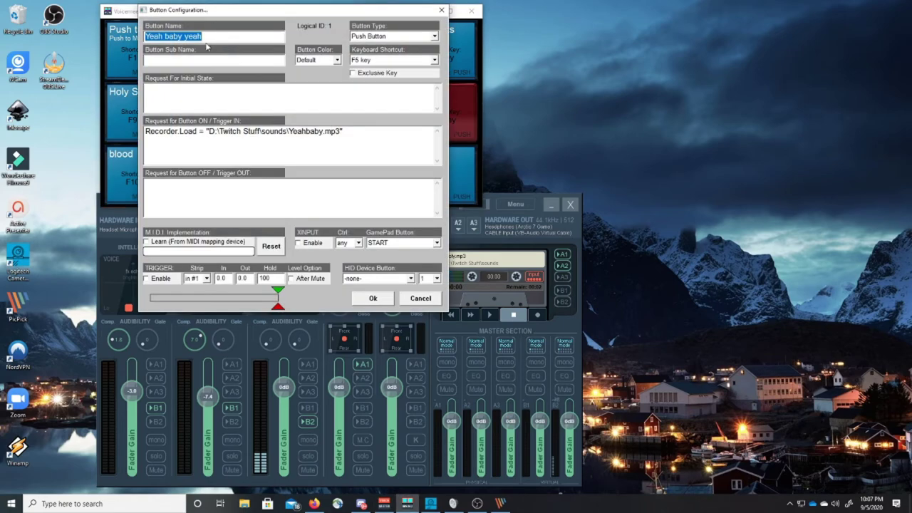
drag(146, 131, 358, 134)
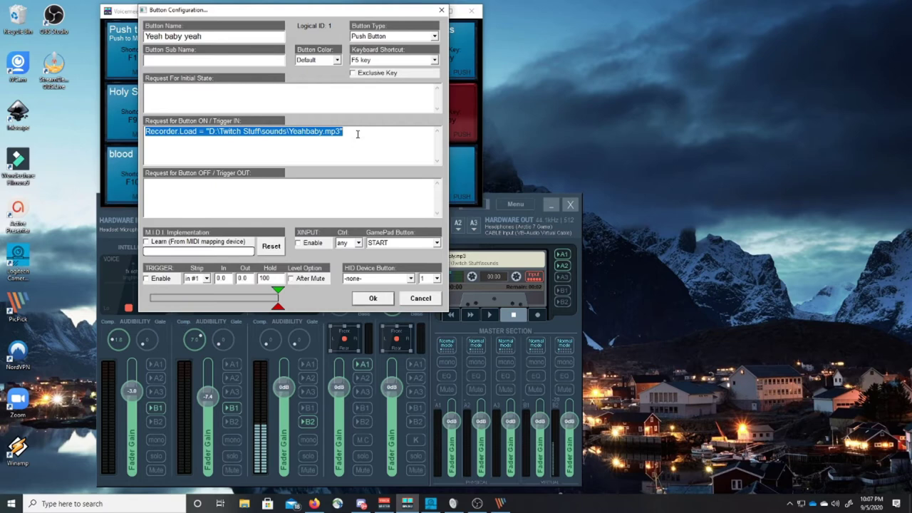
double_click(147, 132)
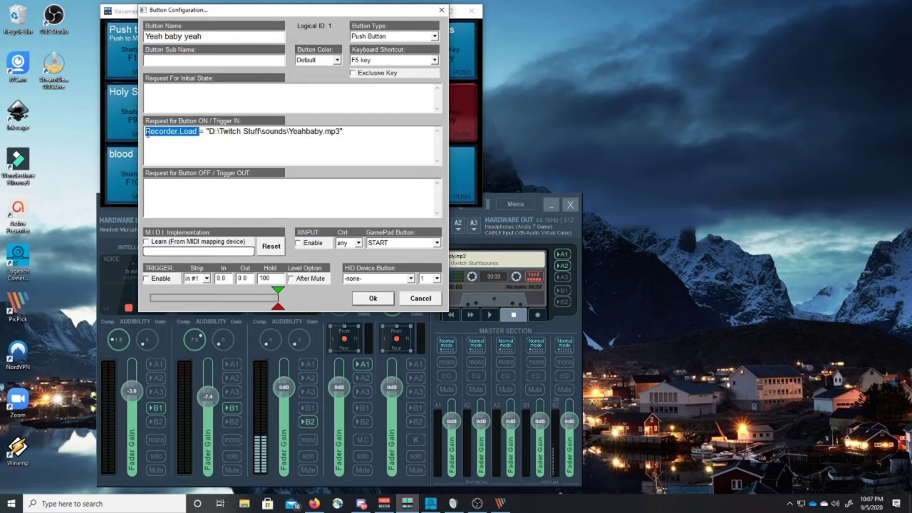
click(210, 131)
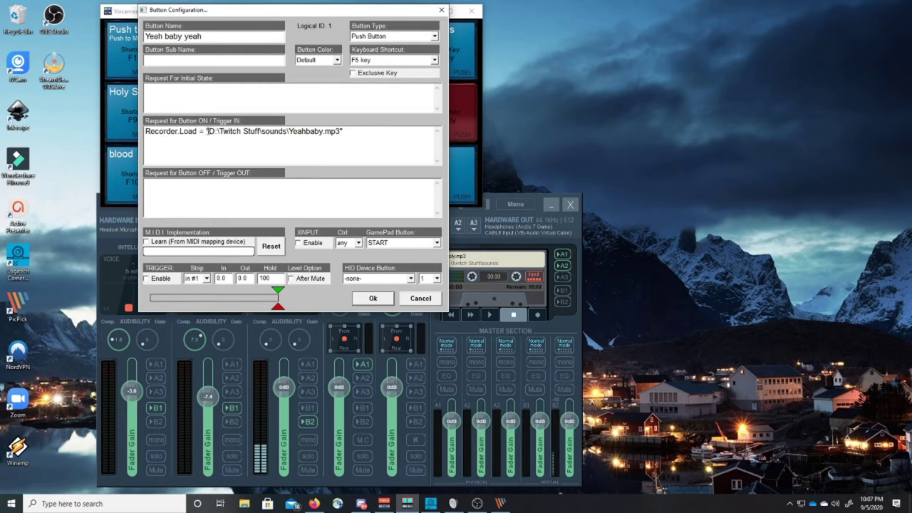
drag(206, 132, 350, 135)
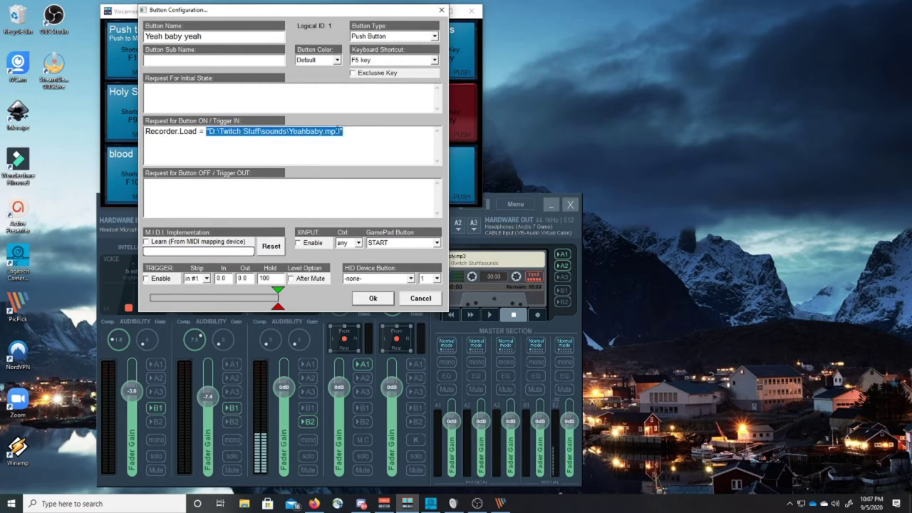
click(441, 10)
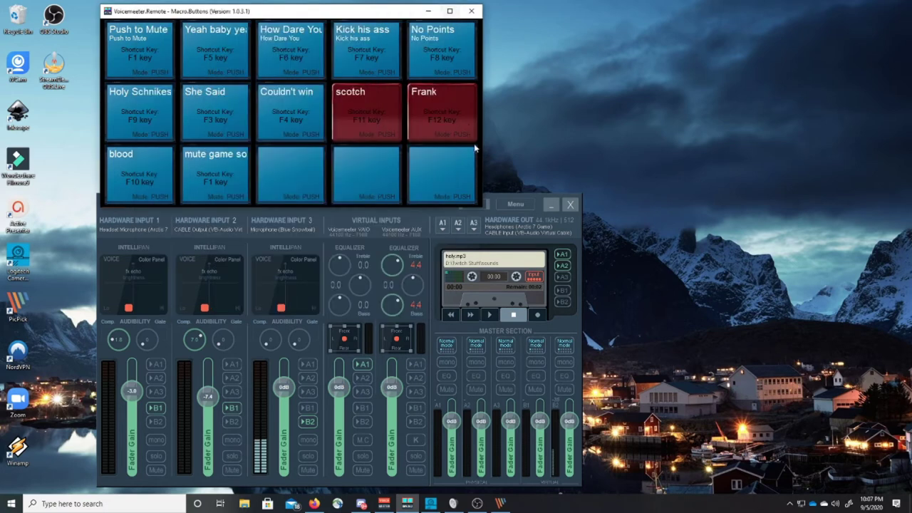
click(494, 202)
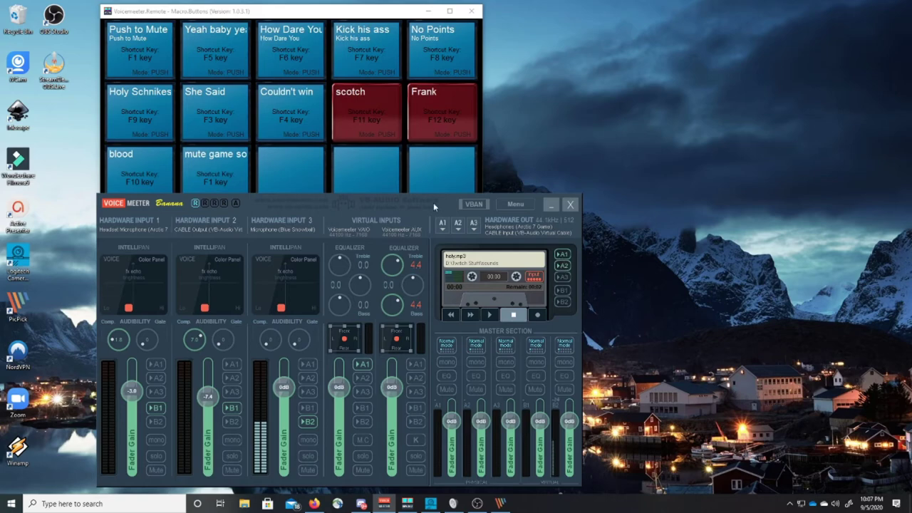
In PicPick, draw black lines from the A1 and A2 outputs up to the PO label.
click(501, 504)
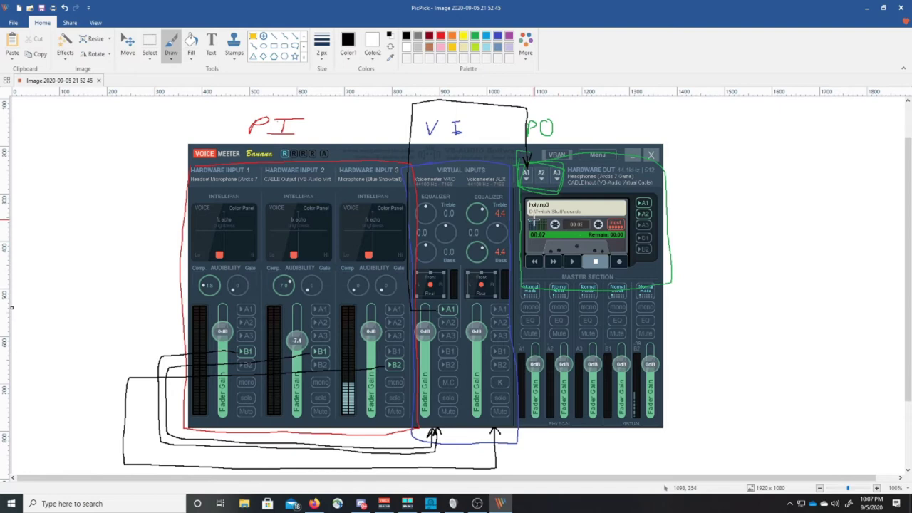
mouse_move(650, 204)
mouse_down()
mouse_move(690, 201)
mouse_move(695, 187)
mouse_move(682, 123)
mouse_move(527, 121)
mouse_move(525, 158)
mouse_up()
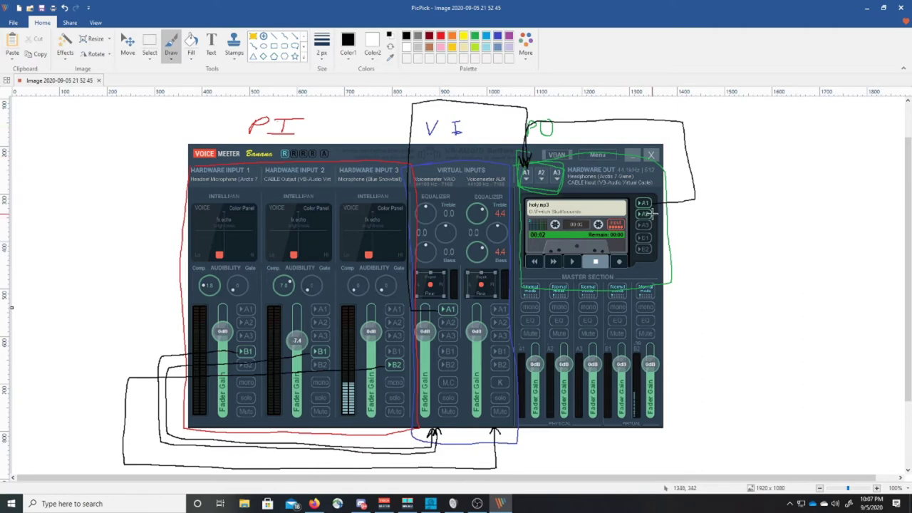
mouse_move(651, 212)
mouse_down()
mouse_move(700, 215)
mouse_move(690, 113)
mouse_move(545, 112)
mouse_move(536, 165)
mouse_up()
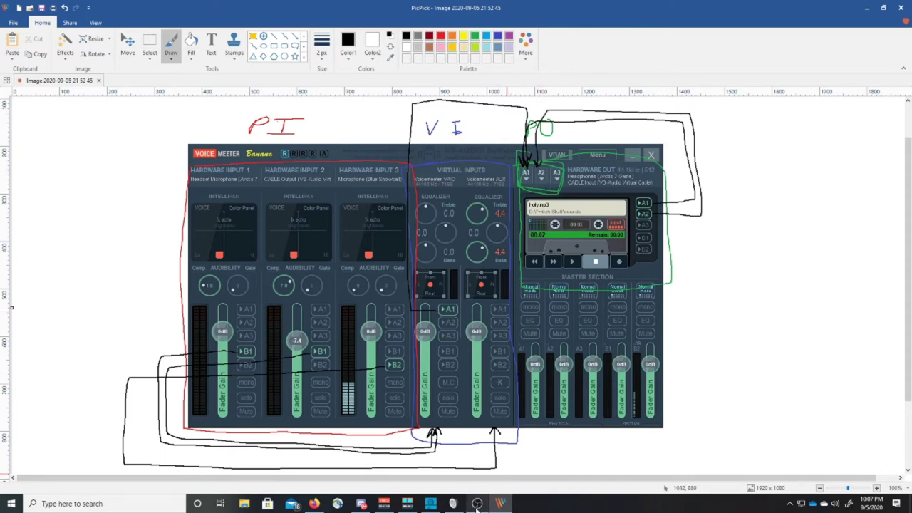
click(500, 504)
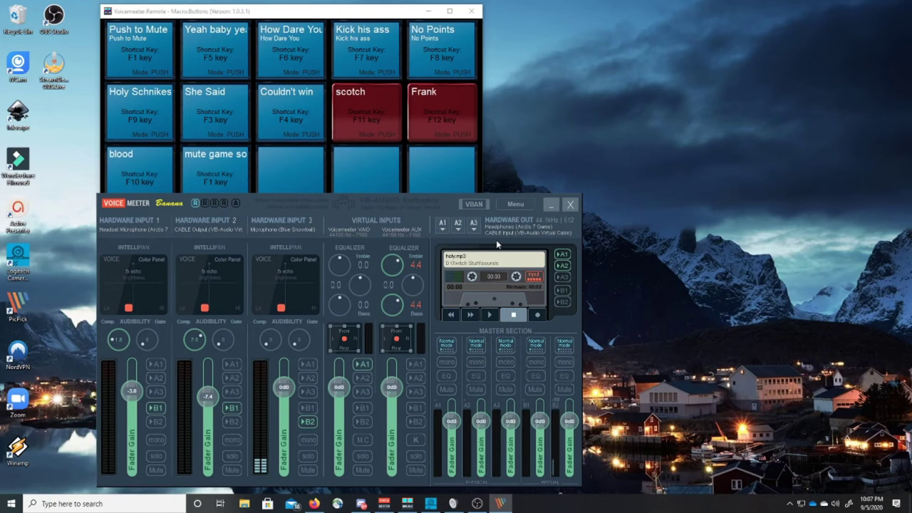
click(456, 230)
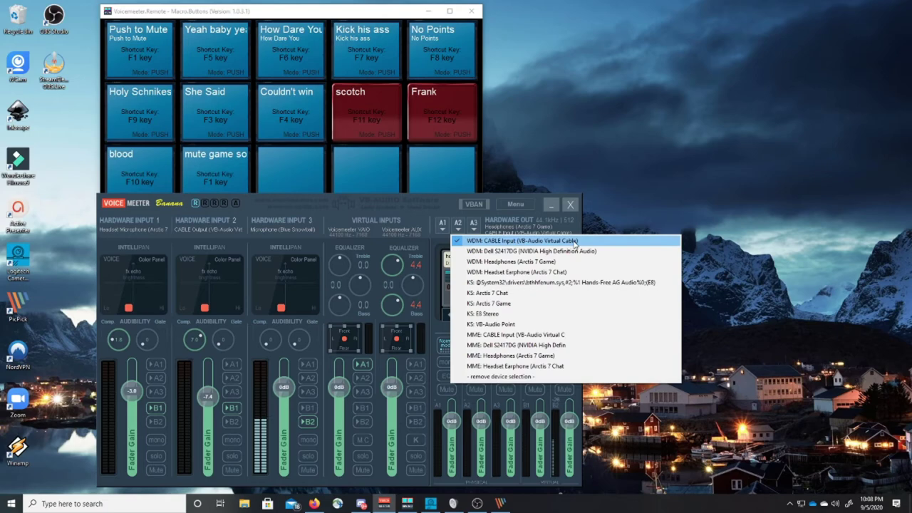
click(449, 194)
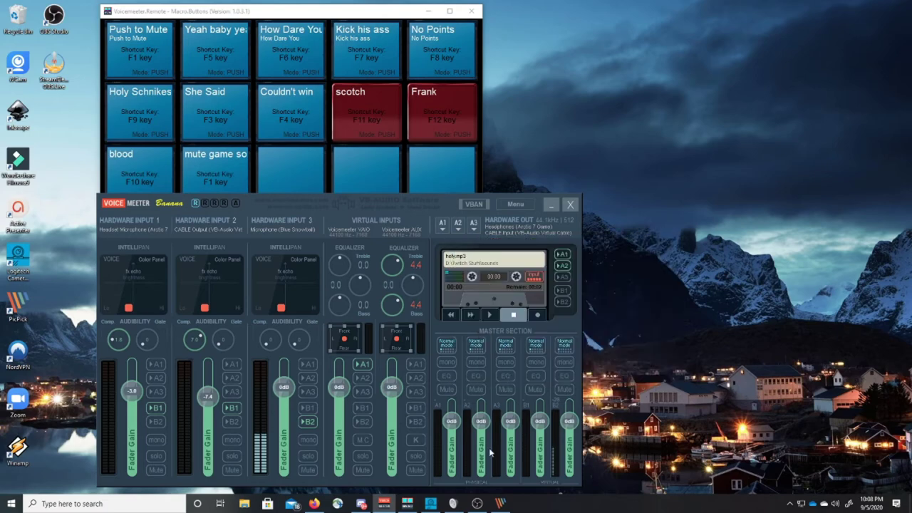
Draw another output route line on the PicPick sketch and minimize it.
drag(448, 195, 459, 161)
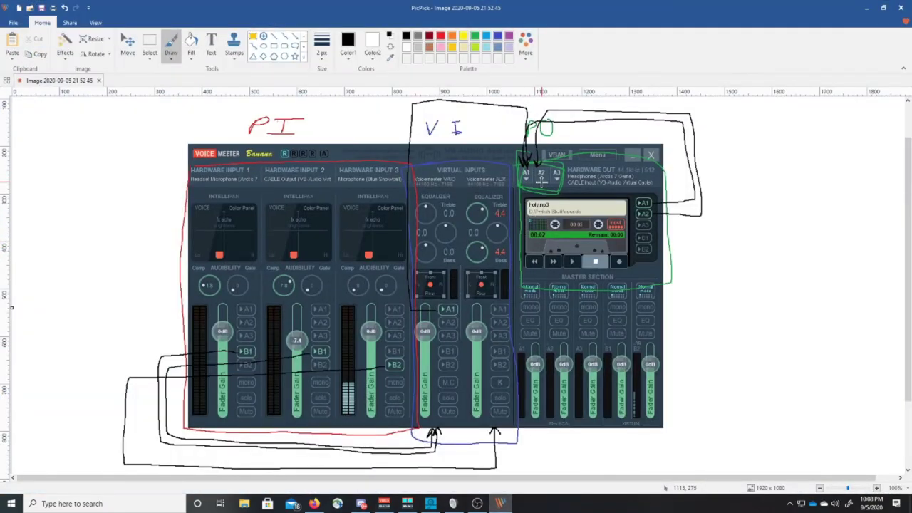
mouse_move(541, 181)
mouse_down()
mouse_move(540, 427)
mouse_move(531, 468)
mouse_move(467, 451)
mouse_move(322, 455)
mouse_move(303, 421)
mouse_move(294, 426)
mouse_up()
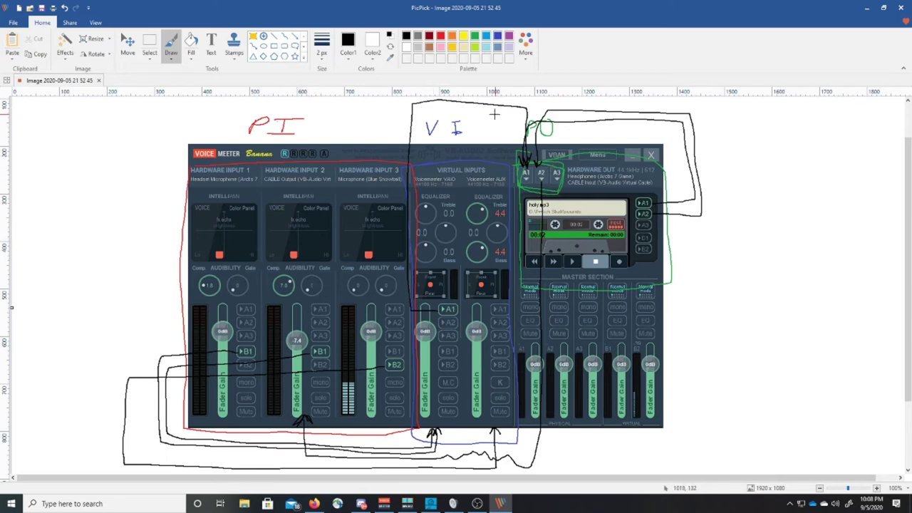
click(867, 9)
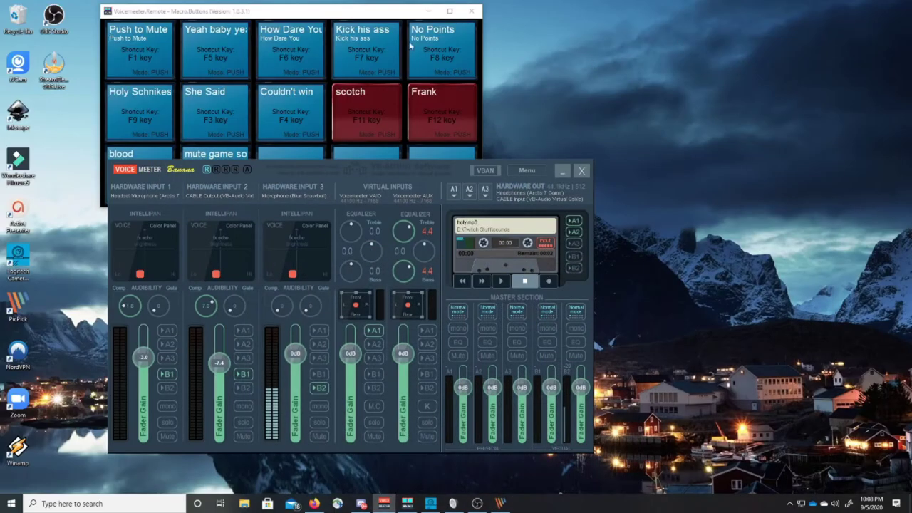
Reopen the Yeah baby yeah button's configuration and select its Recorder.Load command.
click(339, 20)
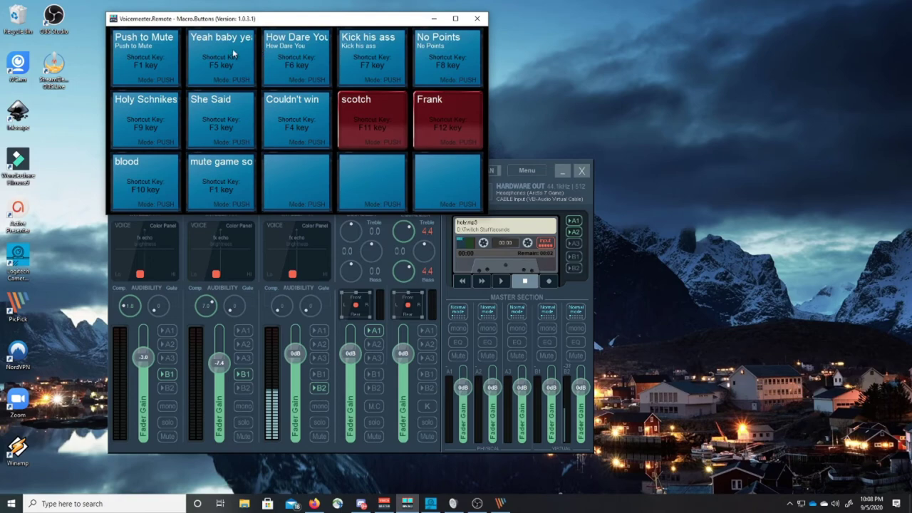
right_click(222, 55)
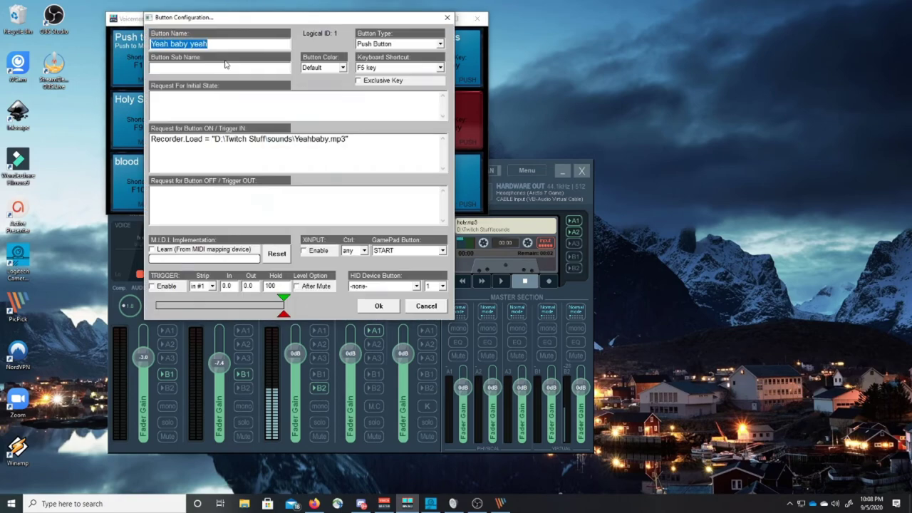
drag(150, 139, 354, 142)
Cancel the button configuration and confirm output A2 stays on CABLE Input, then return to PicPick.
click(426, 306)
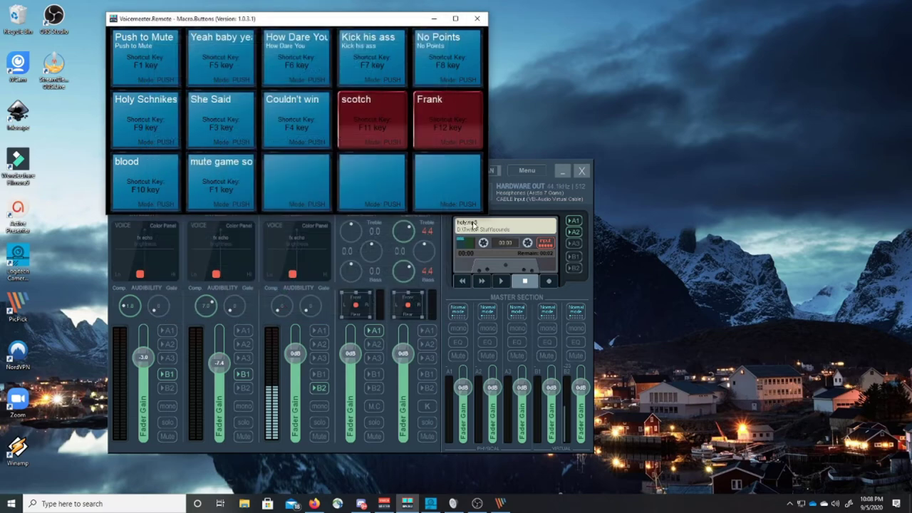
click(510, 168)
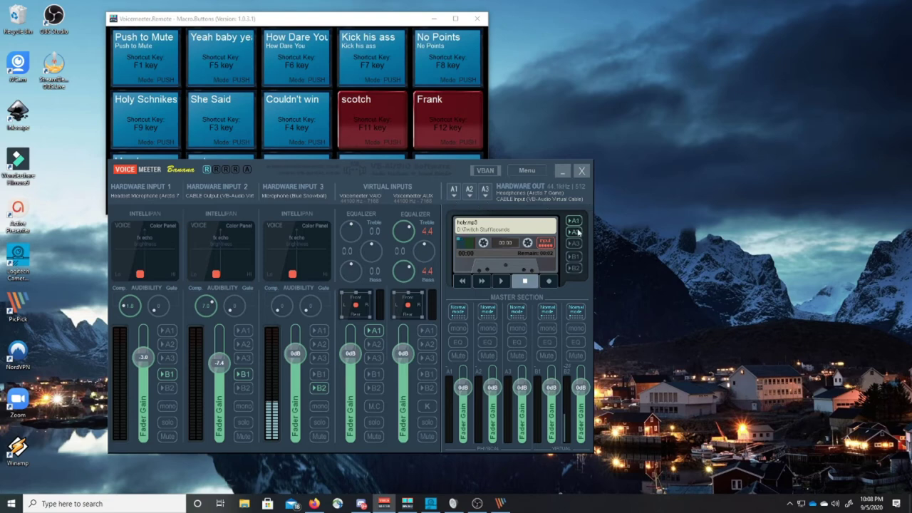
click(467, 190)
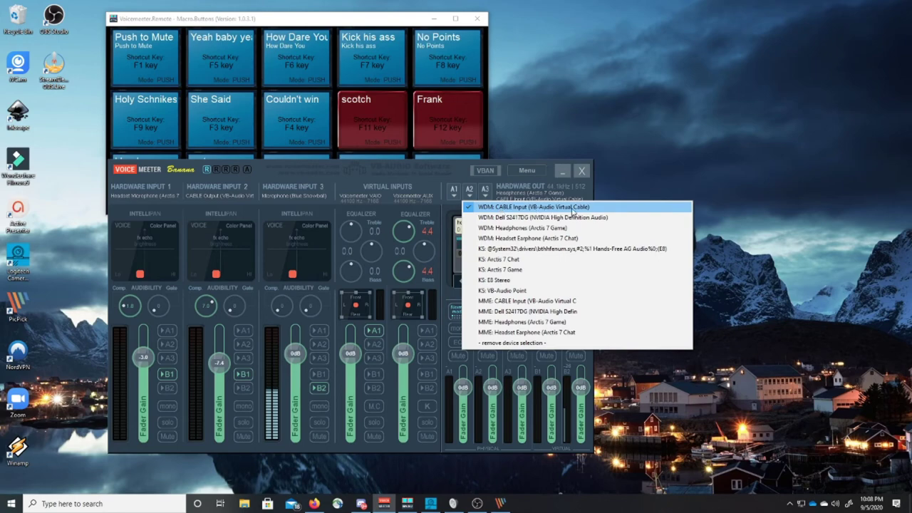
click(462, 160)
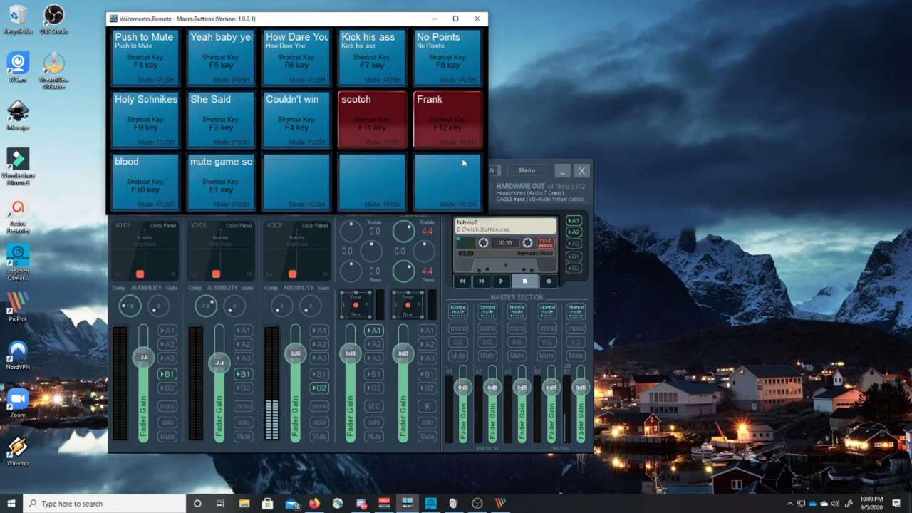
click(502, 165)
click(500, 503)
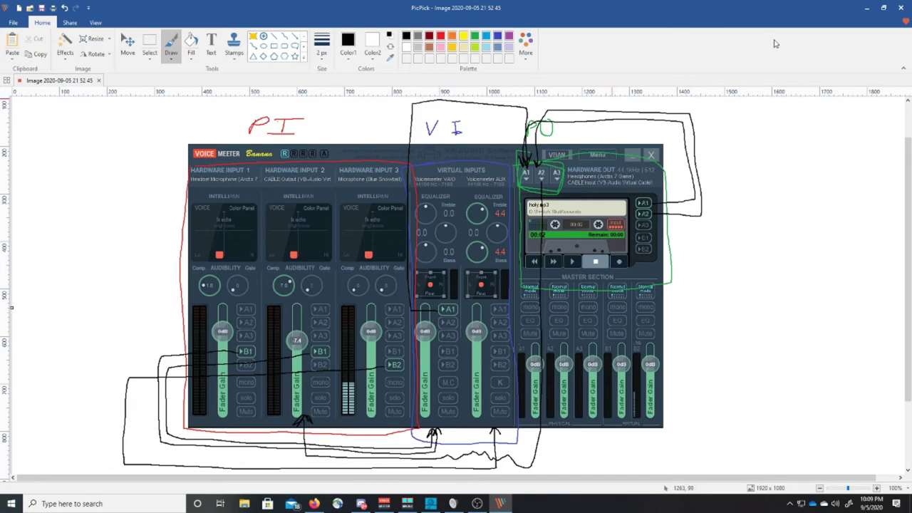
Confirm Hardware Input 2 stays on CABLE Output and A1 is unchanged, then bring OBS forward.
click(866, 7)
click(240, 196)
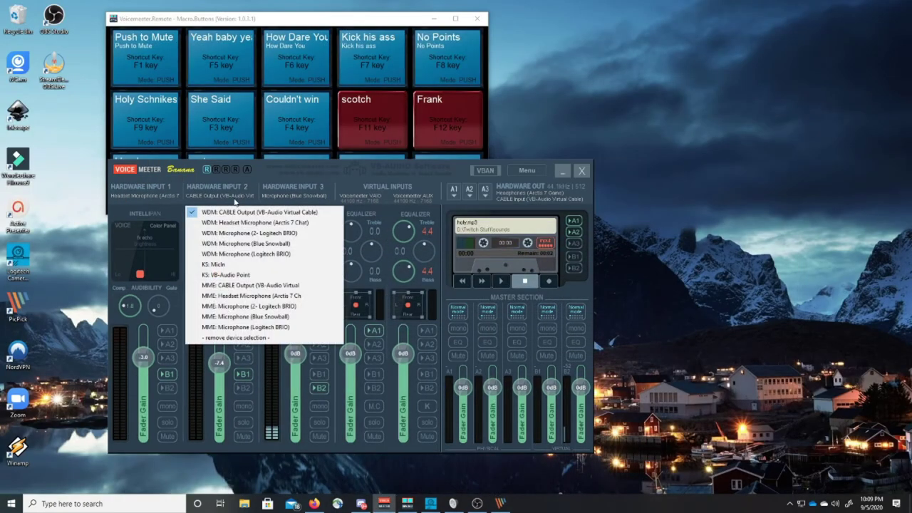
click(230, 213)
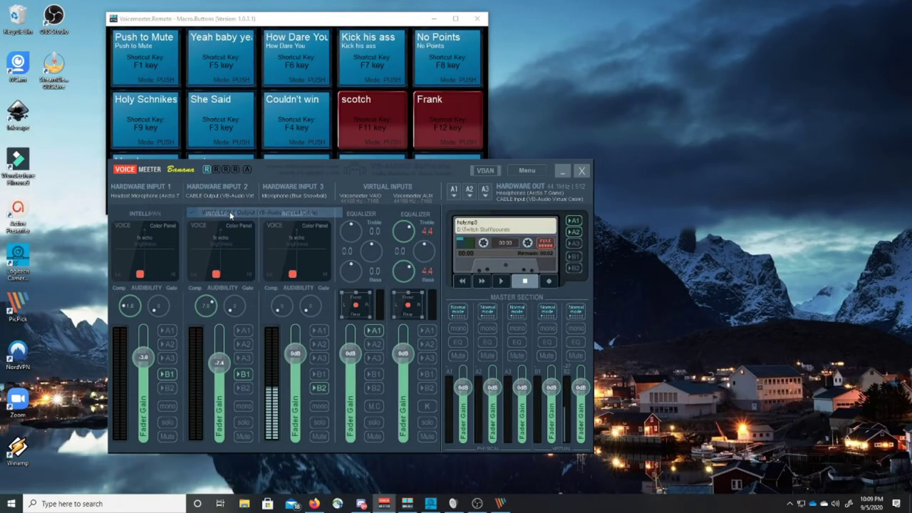
click(454, 191)
click(504, 207)
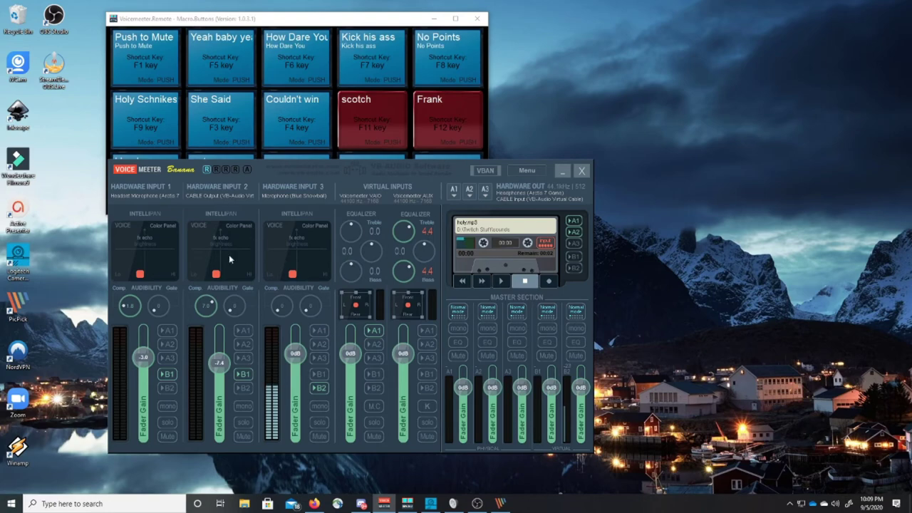
click(500, 503)
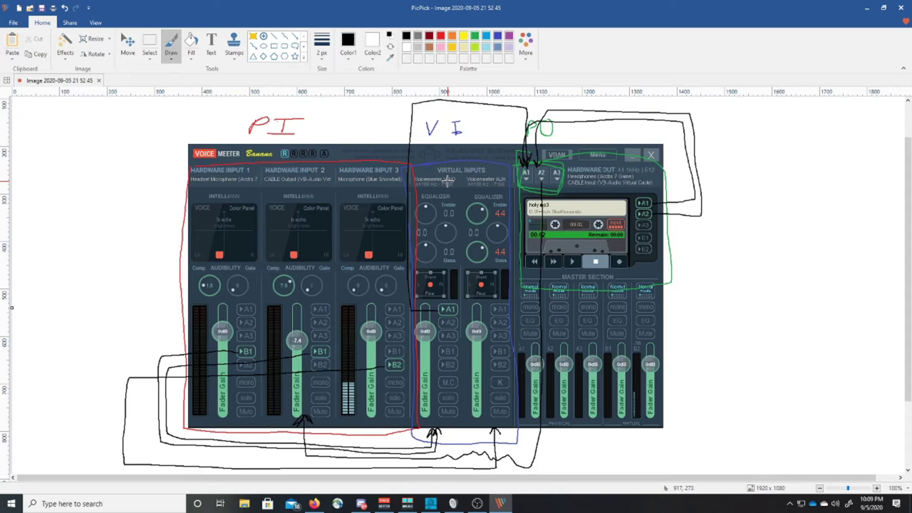
click(865, 8)
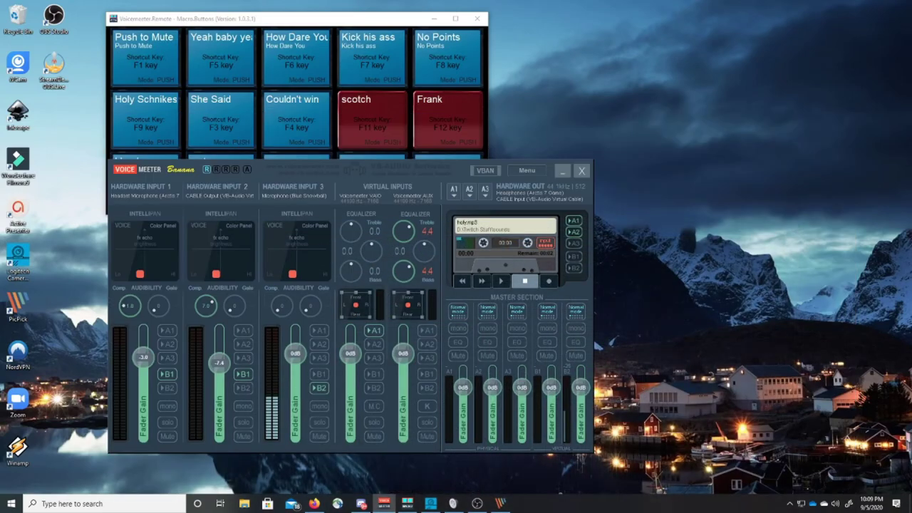
click(477, 503)
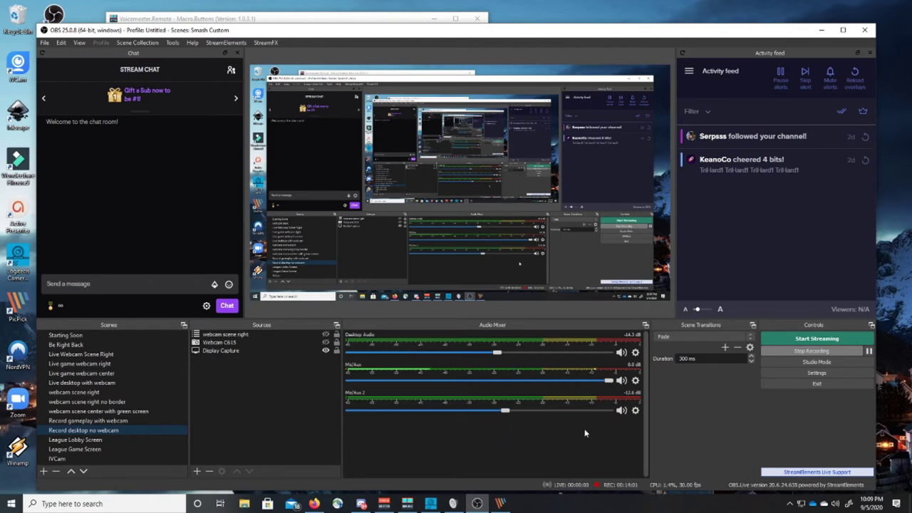
click(636, 380)
click(663, 489)
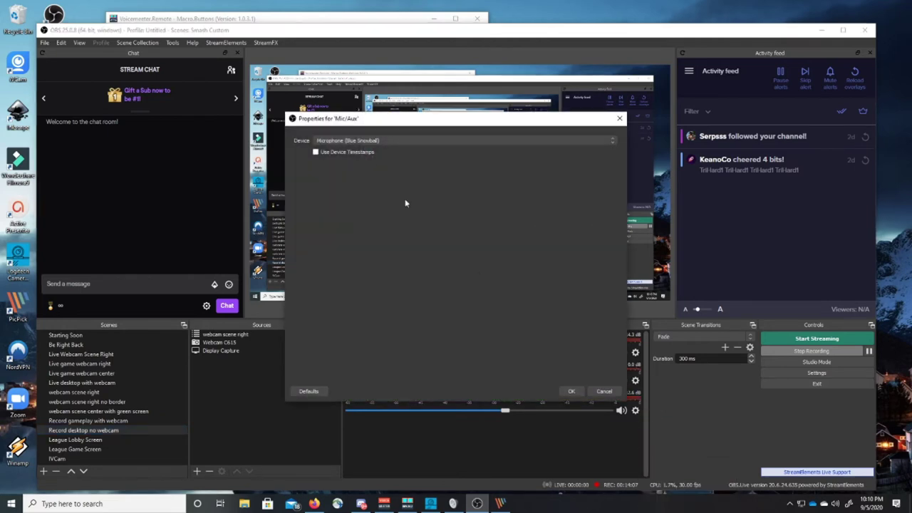
click(607, 393)
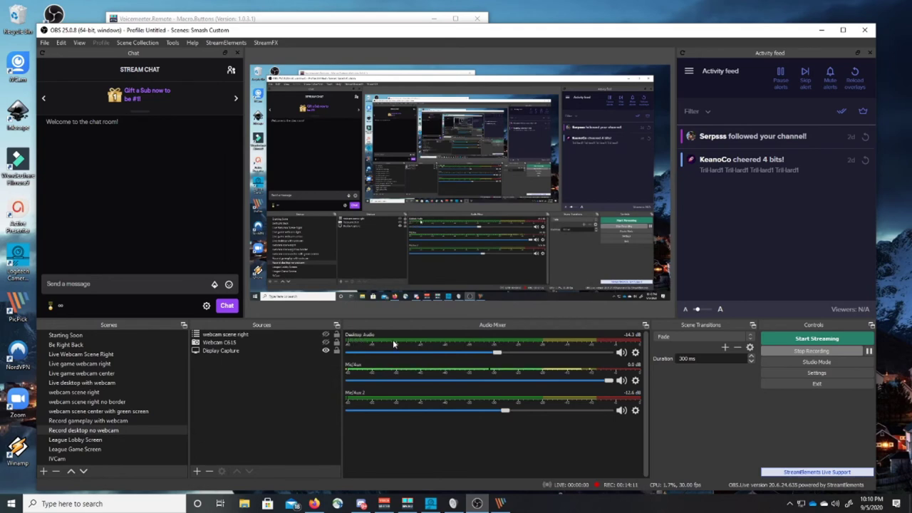
right_click(643, 355)
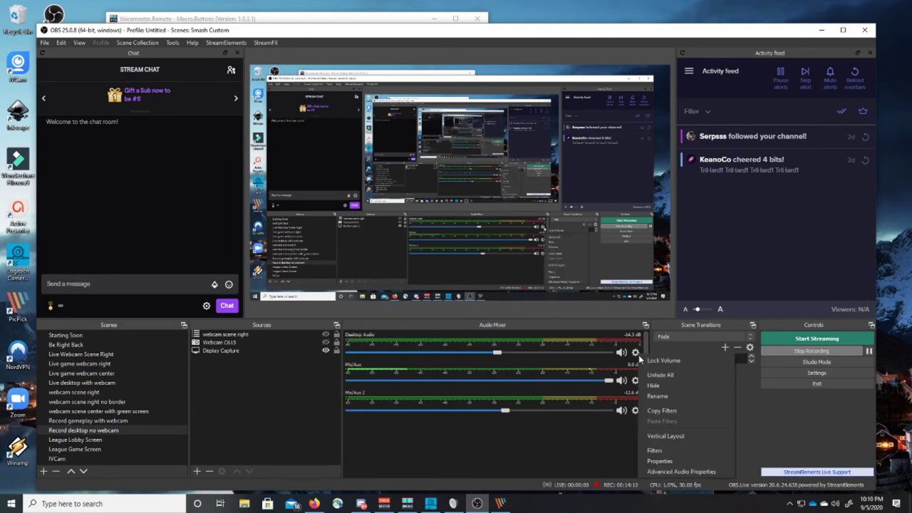
click(659, 462)
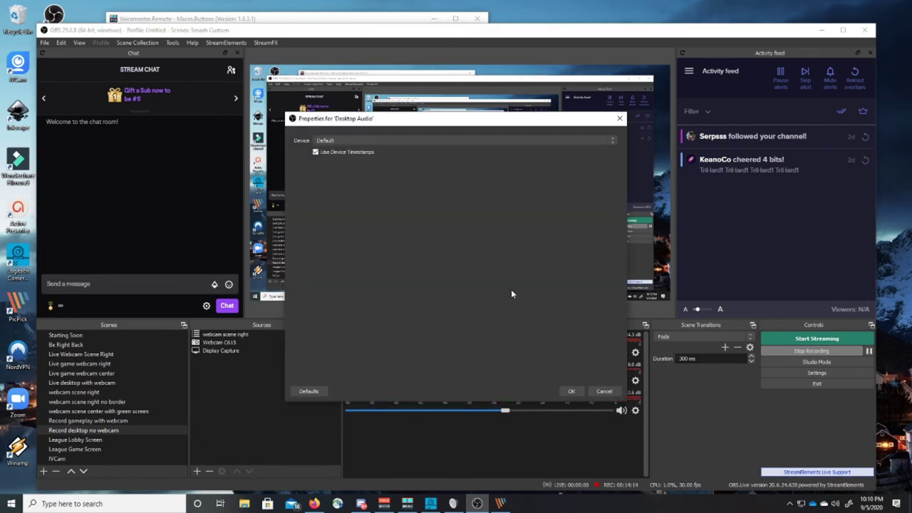
click(613, 141)
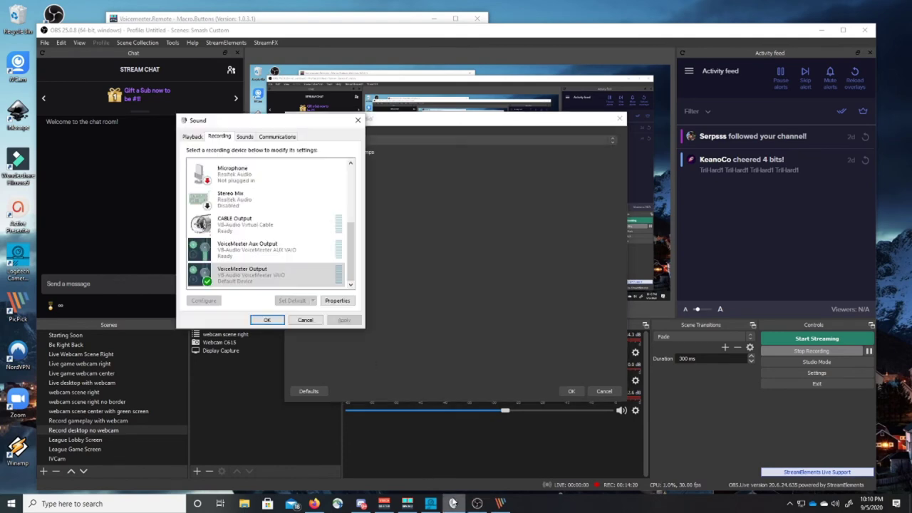
click(195, 137)
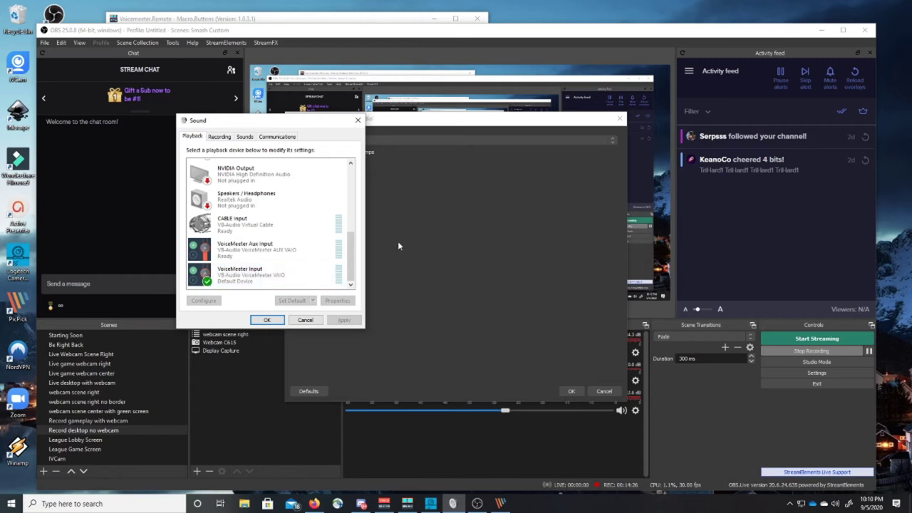
click(385, 504)
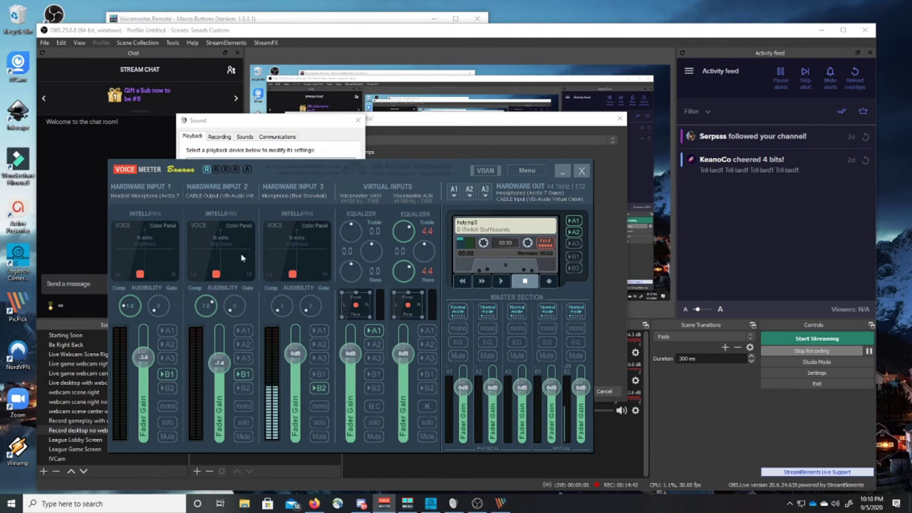
click(562, 171)
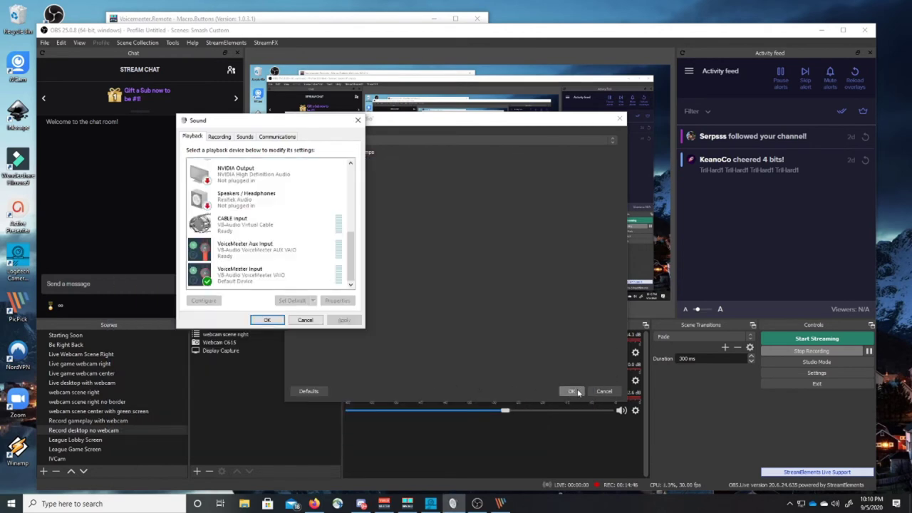
click(594, 374)
click(614, 394)
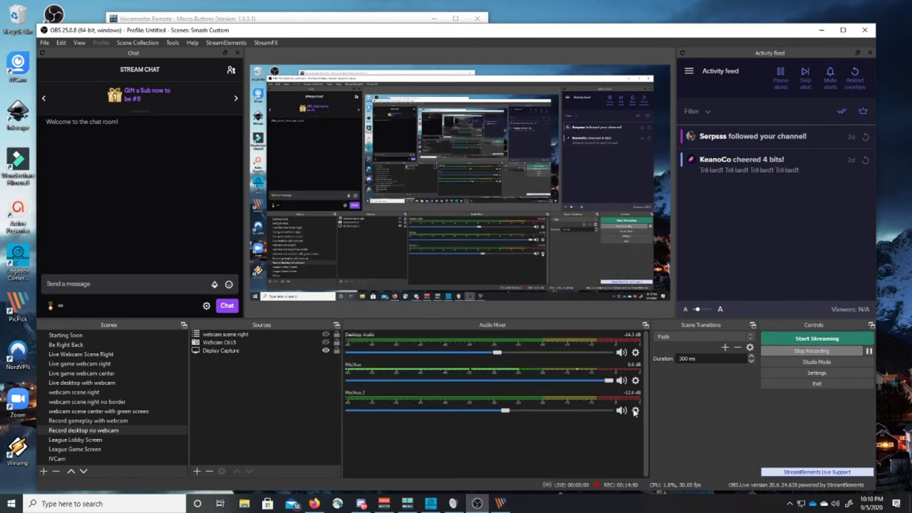
Open the Mic/Aux 2 properties in OBS and check its device list.
click(635, 411)
click(663, 385)
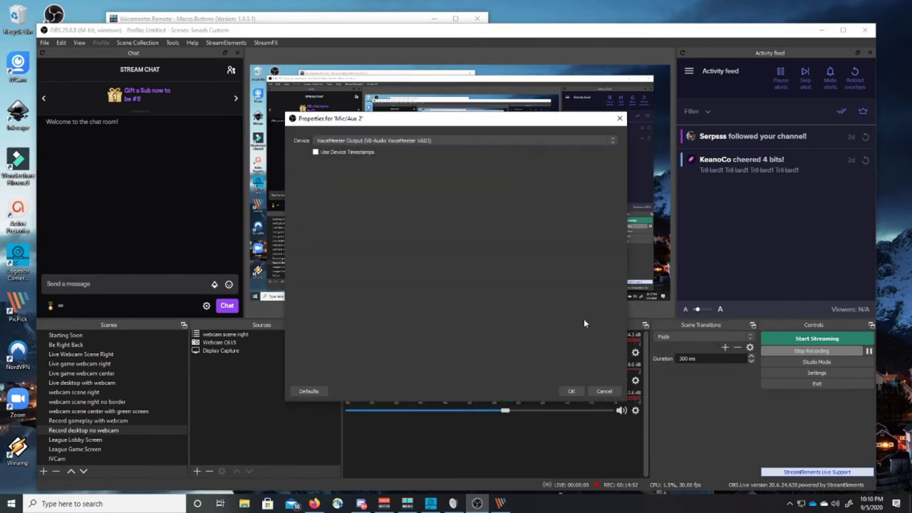
click(421, 141)
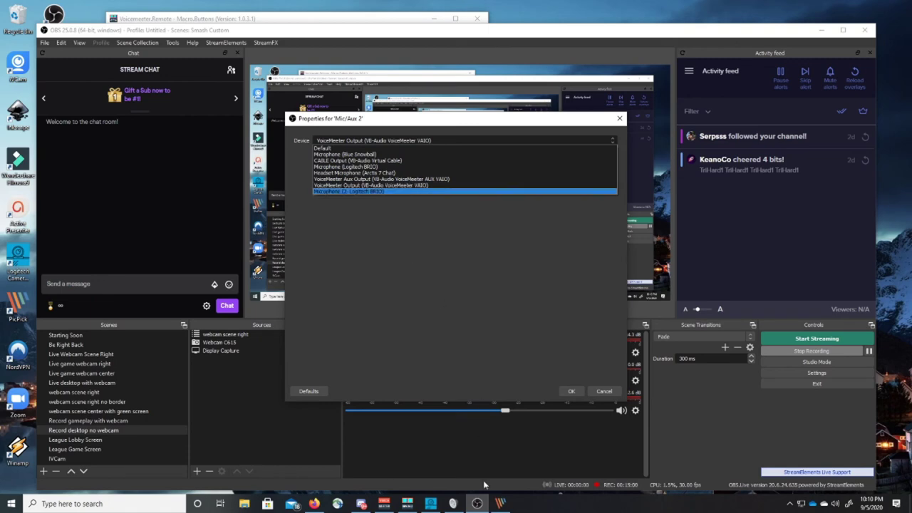
In VoiceMeeter, confirm A2's device and route Hardware Input 2 to bus B1.
mouse_move(498, 504)
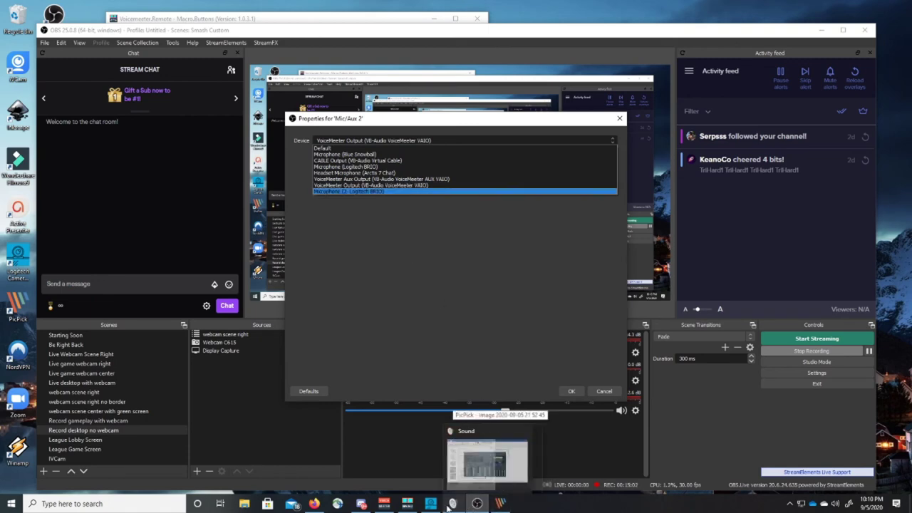
click(390, 506)
click(392, 505)
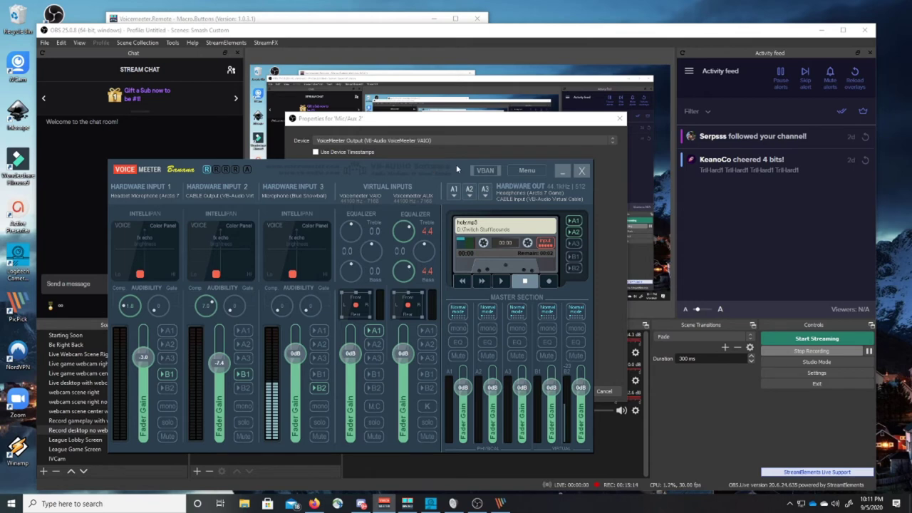
drag(455, 169, 485, 168)
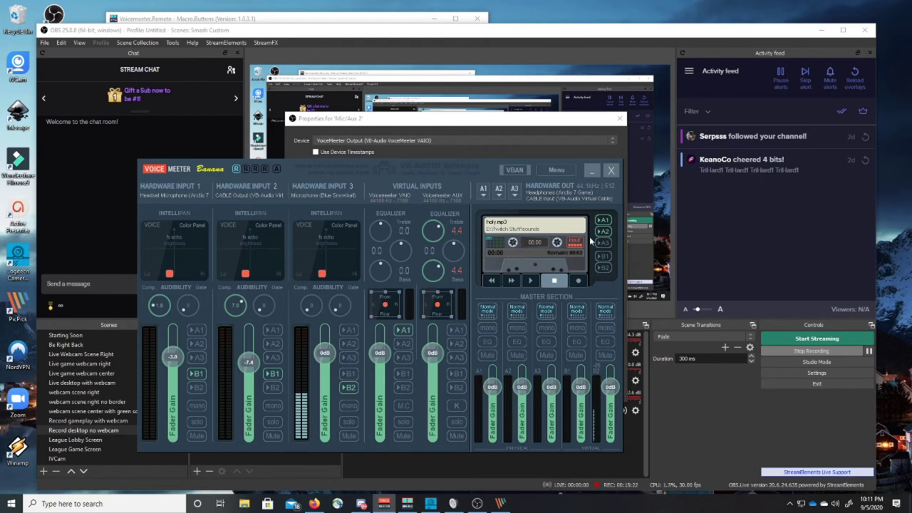
click(498, 194)
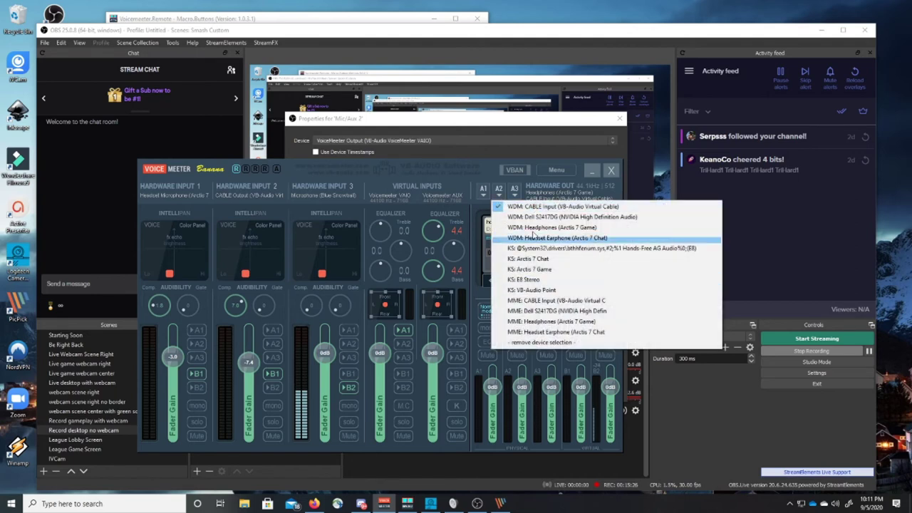
click(541, 207)
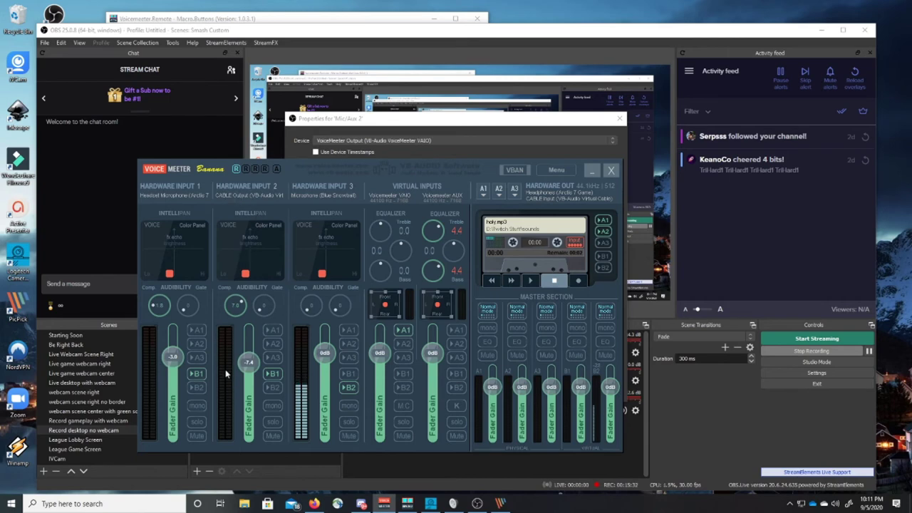
click(271, 374)
click(362, 143)
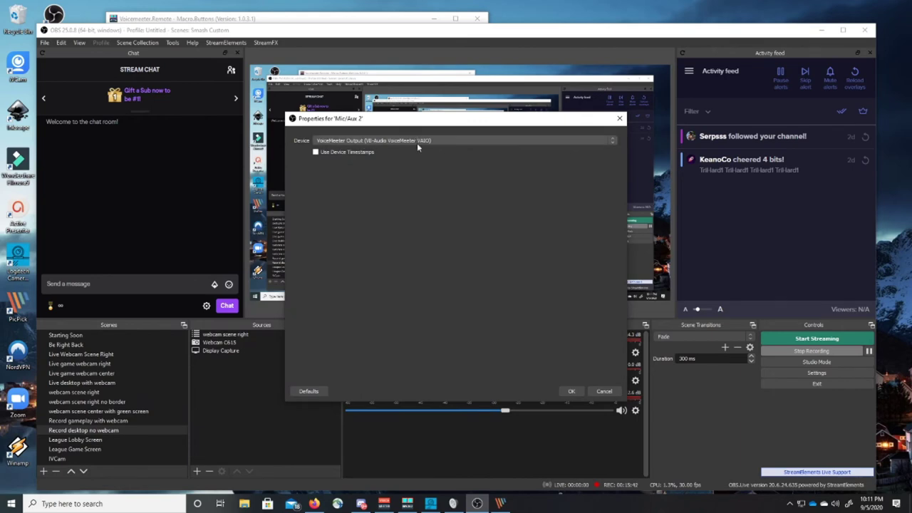
Rearrange the OBS and VoiceMeeter windows, moving VoiceMeeter up and left.
click(574, 392)
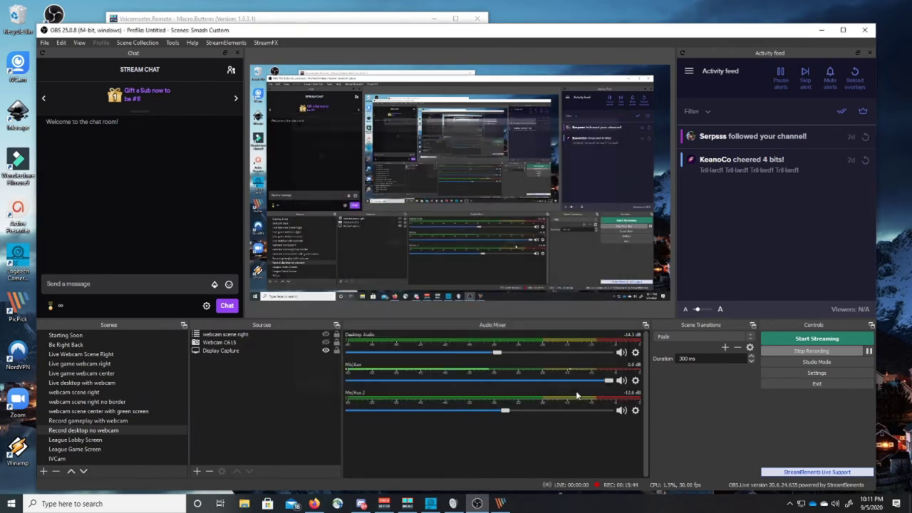
drag(737, 32, 762, 26)
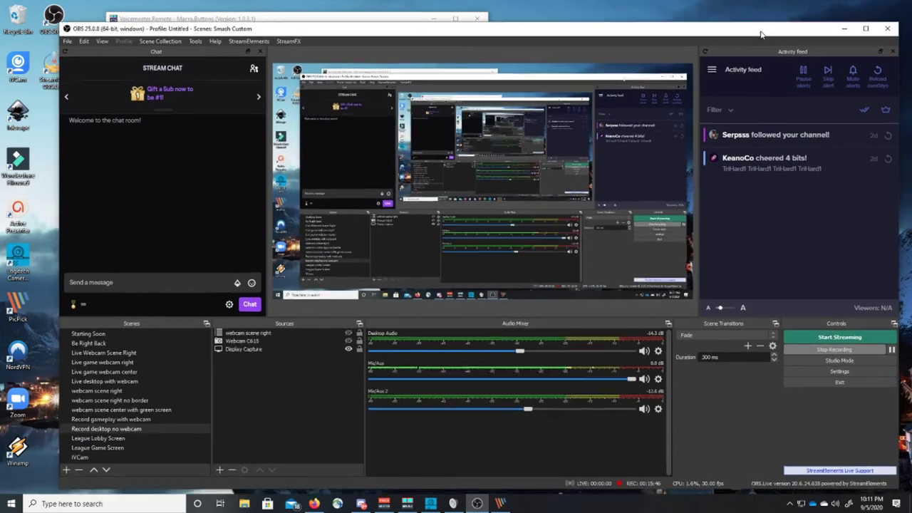
click(384, 503)
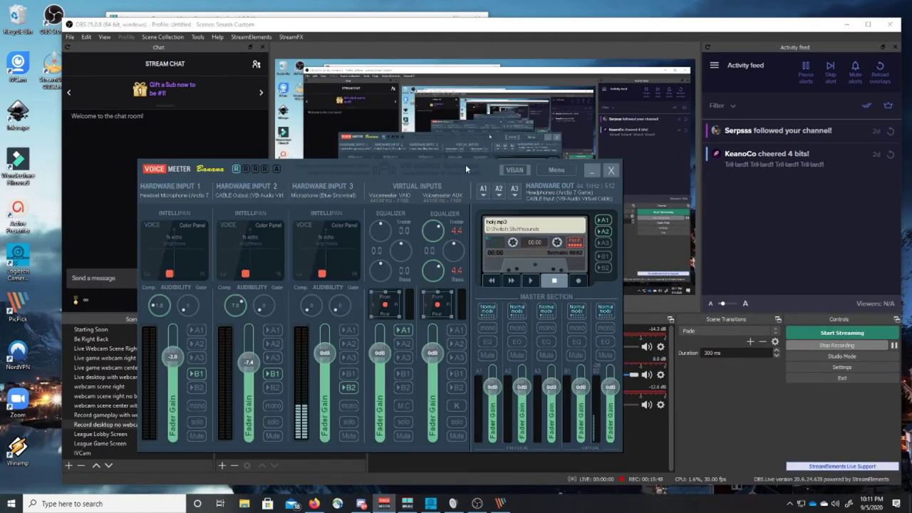
drag(466, 164, 608, 8)
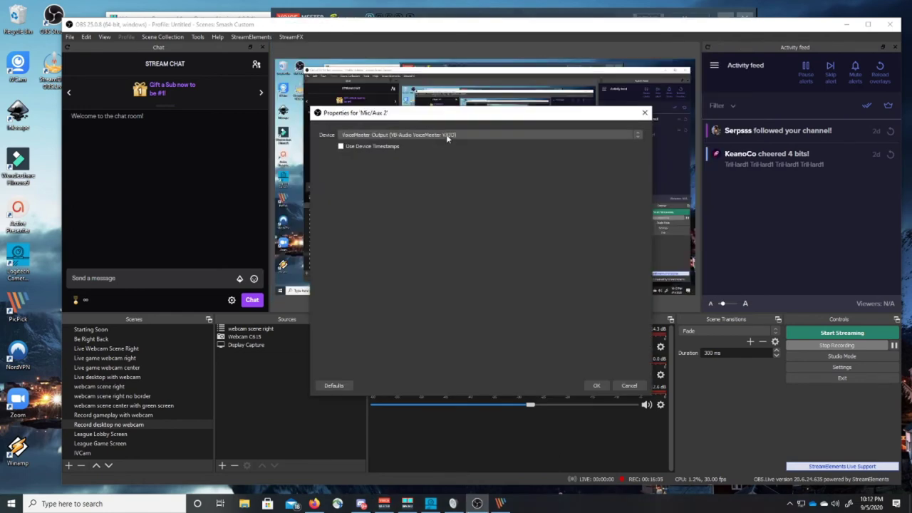
Recheck that Mic/Aux 2 stays on VoiceMeeter Output, cancel its properties, and minimize VoiceMeeter.
click(442, 136)
click(405, 180)
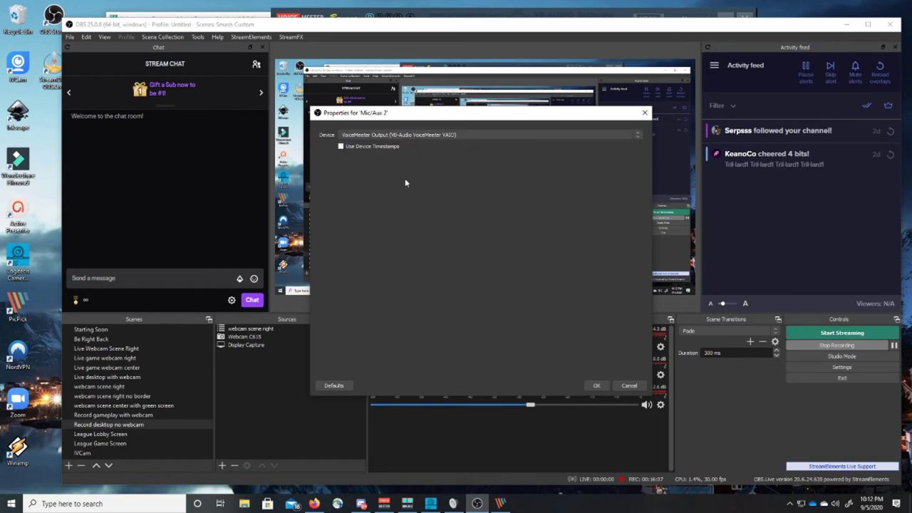
click(534, 426)
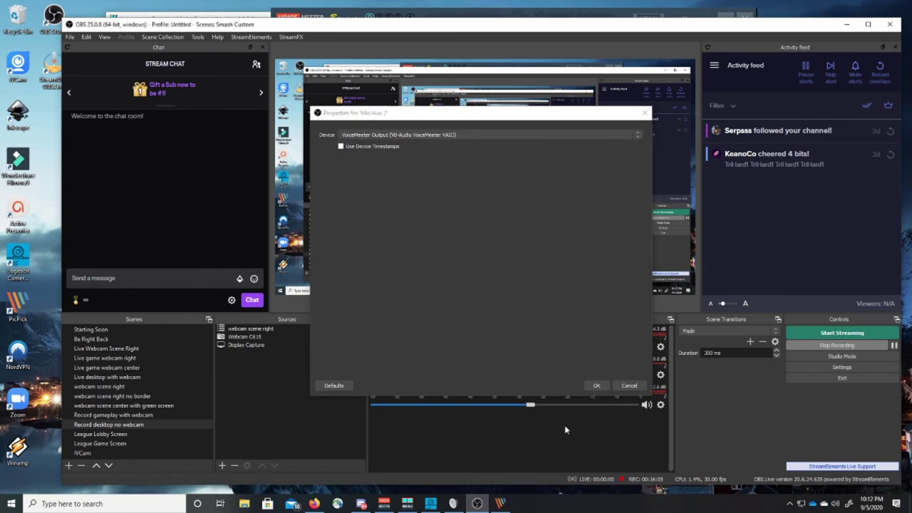
click(631, 385)
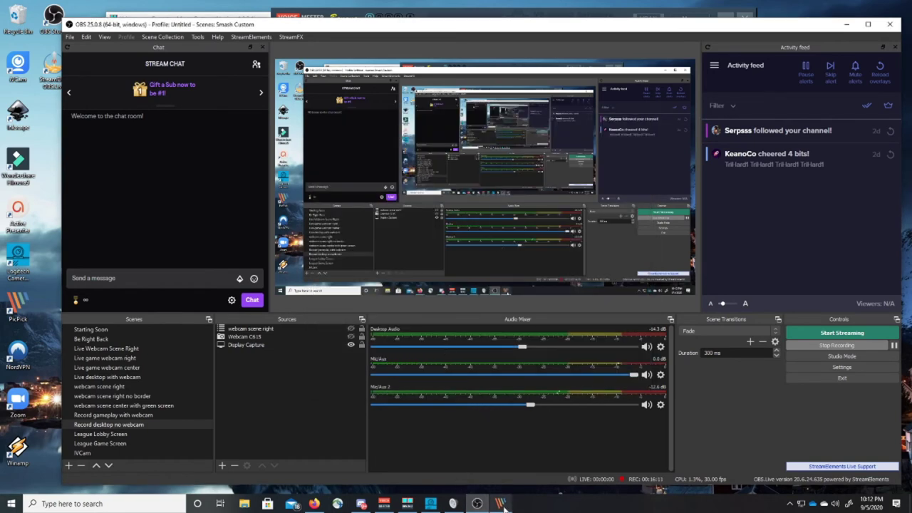
click(384, 503)
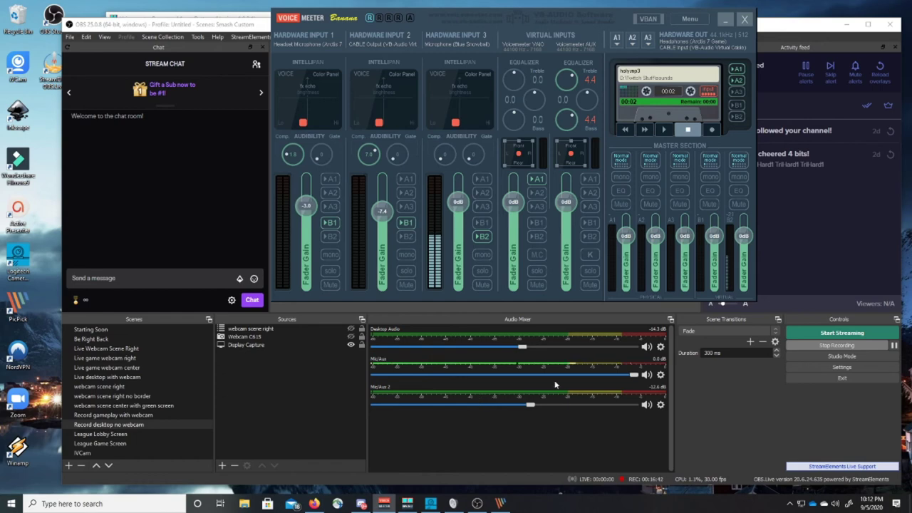
click(728, 18)
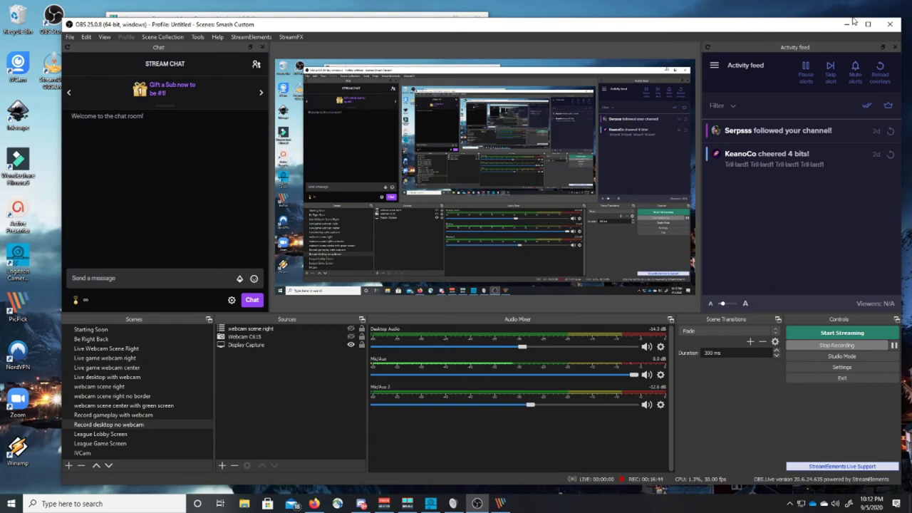
Minimize OBS, close the Sound dialog, and place VoiceMeeter Banana below the Macro Buttons grid.
click(847, 25)
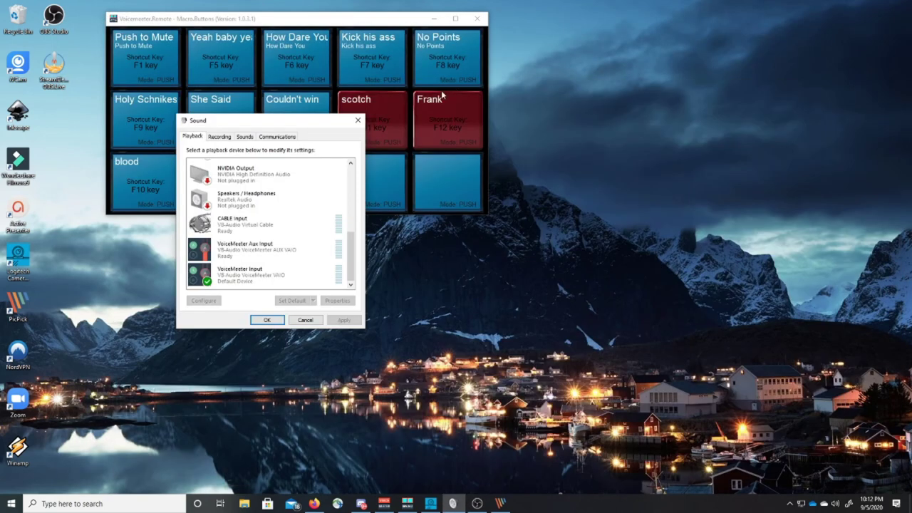
click(357, 122)
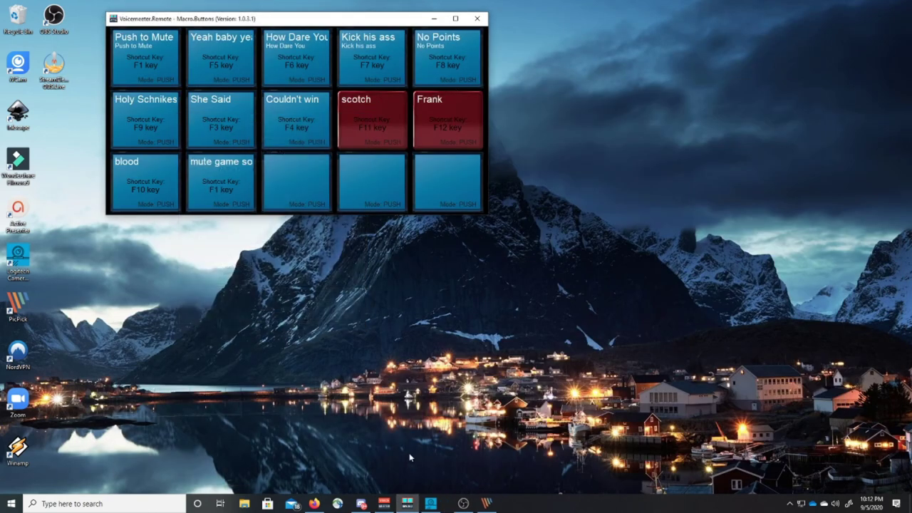
click(385, 504)
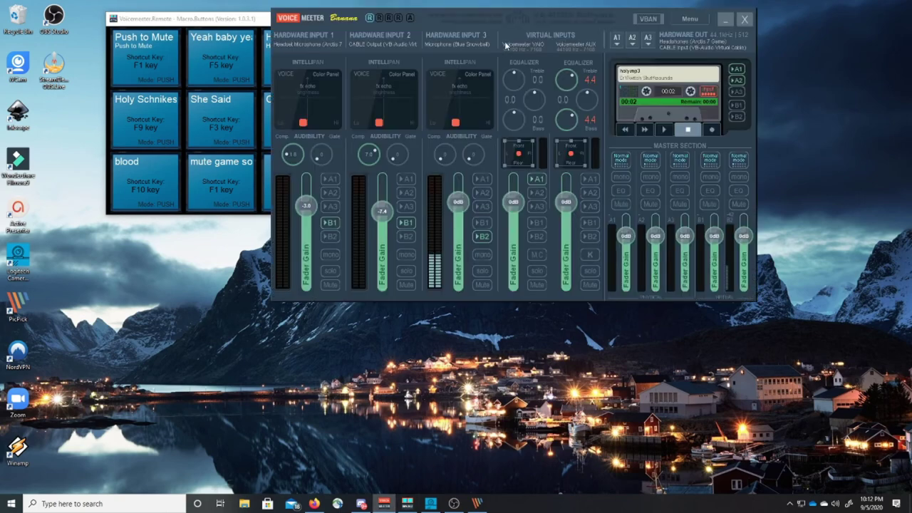
drag(567, 19, 380, 201)
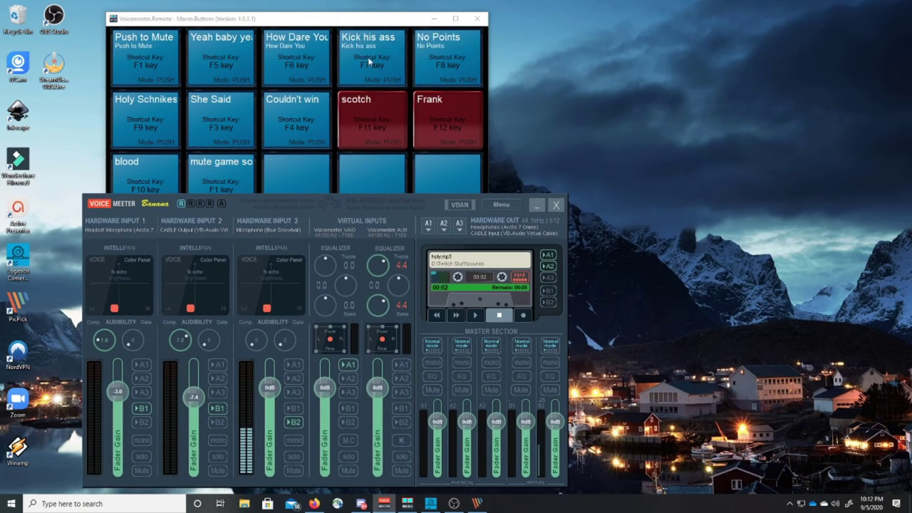
drag(487, 180, 497, 179)
Look at VoiceMeeter's options list and the Yeah baby yeah button's configuration, closing both unchanged.
click(502, 204)
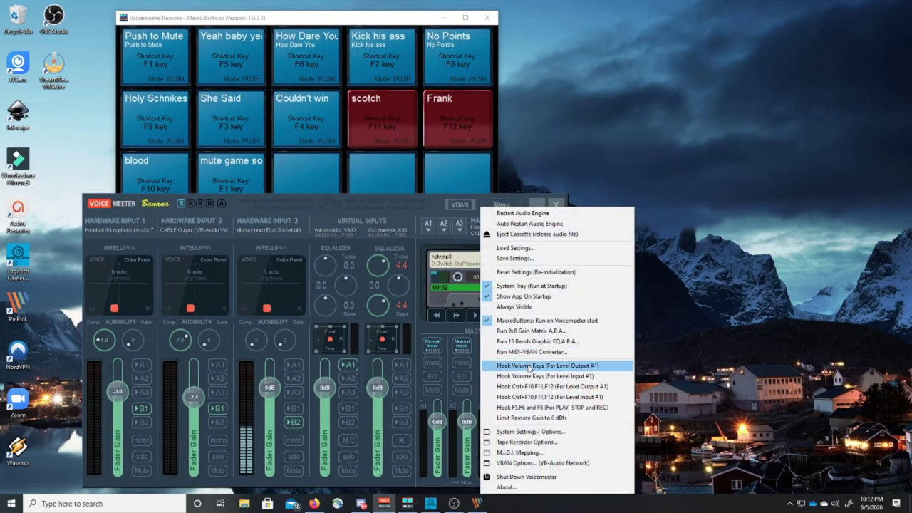
click(369, 22)
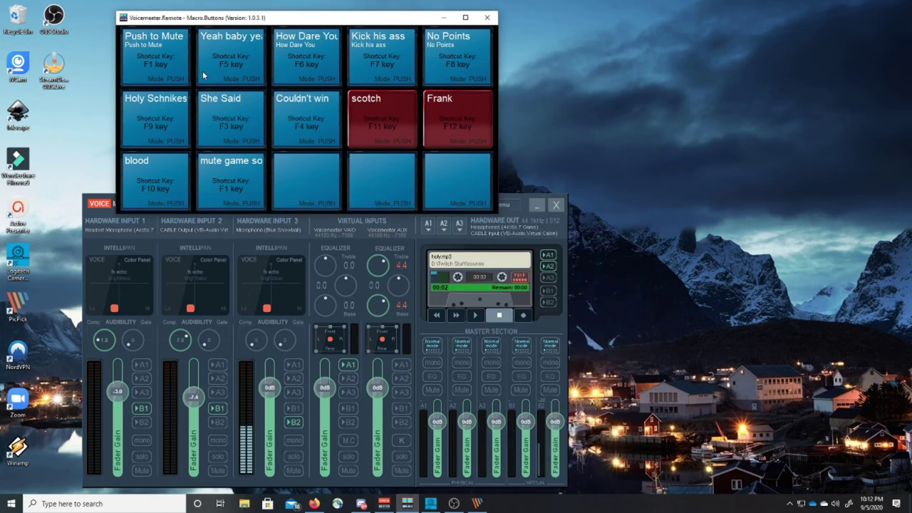
right_click(234, 44)
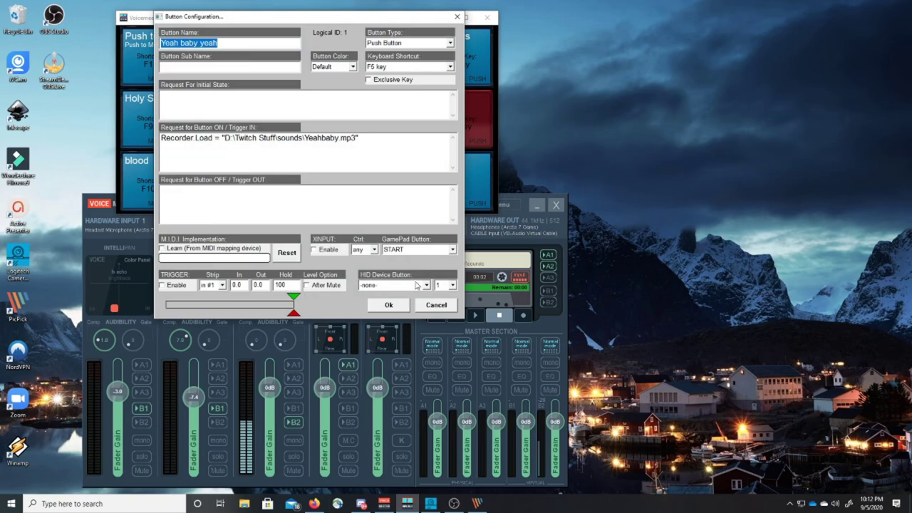
click(434, 305)
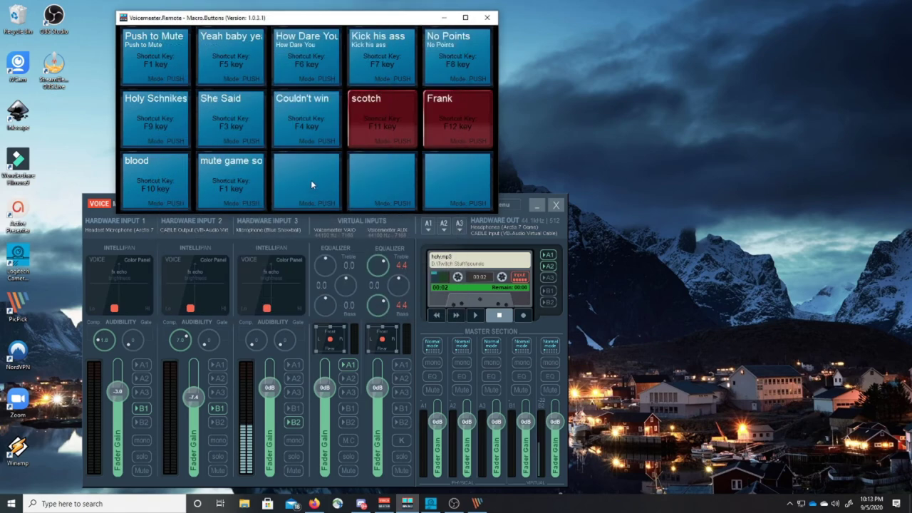
Make an empty button a Push Button named 'new sound' with the A key shortcut.
right_click(310, 168)
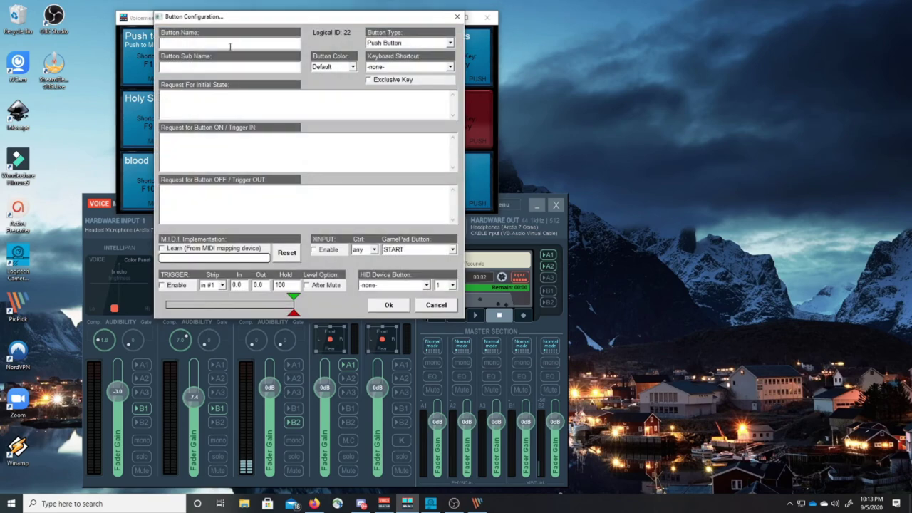
drag(231, 24, 578, 21)
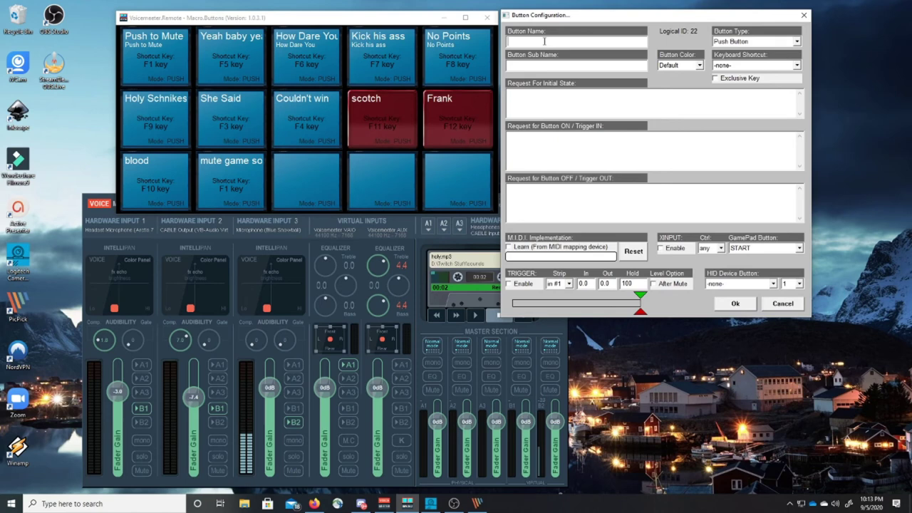
text(new sound)
click(748, 44)
click(743, 52)
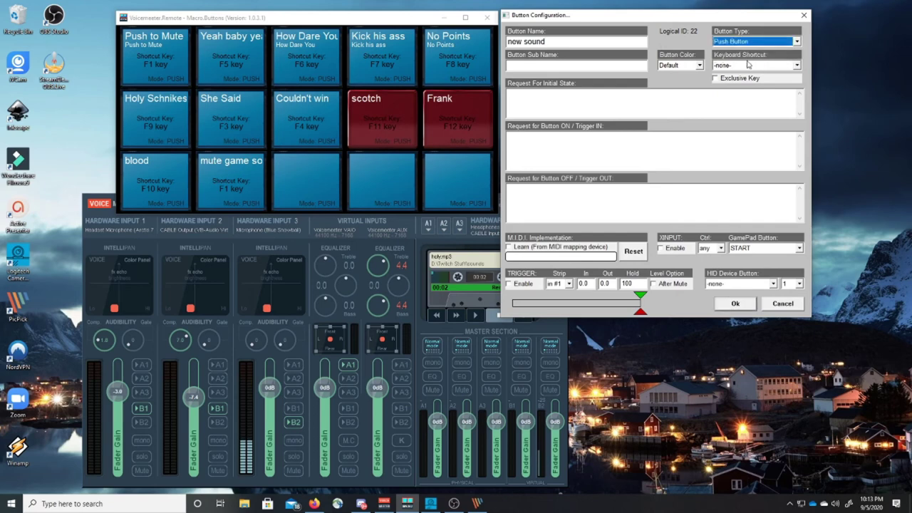
click(798, 66)
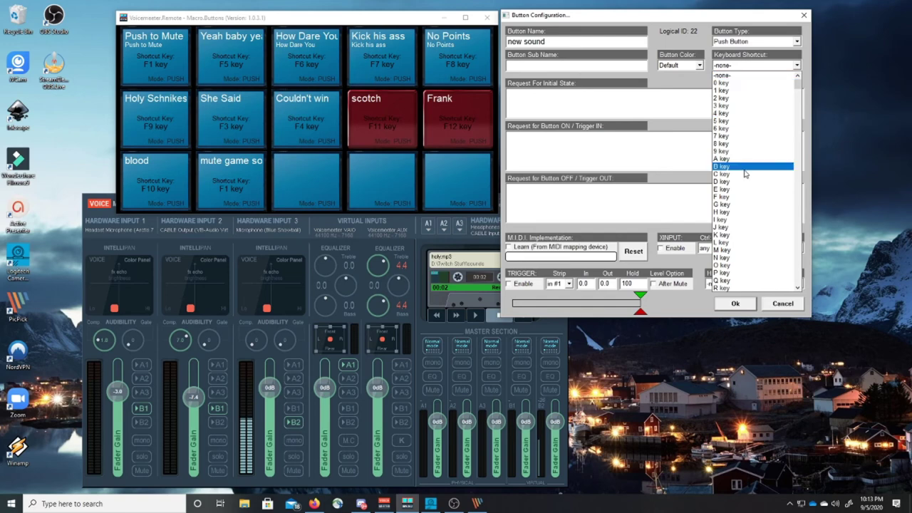
scroll(741, 164, down, 1)
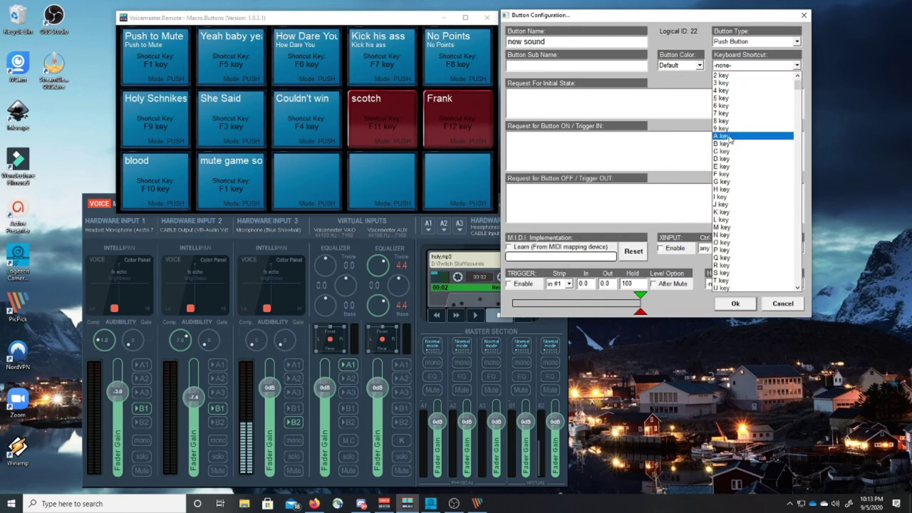
click(725, 136)
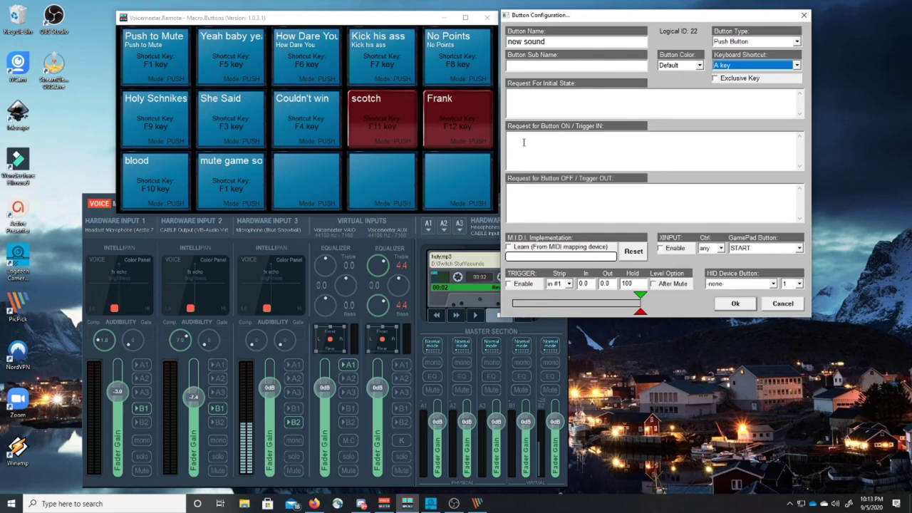
click(621, 148)
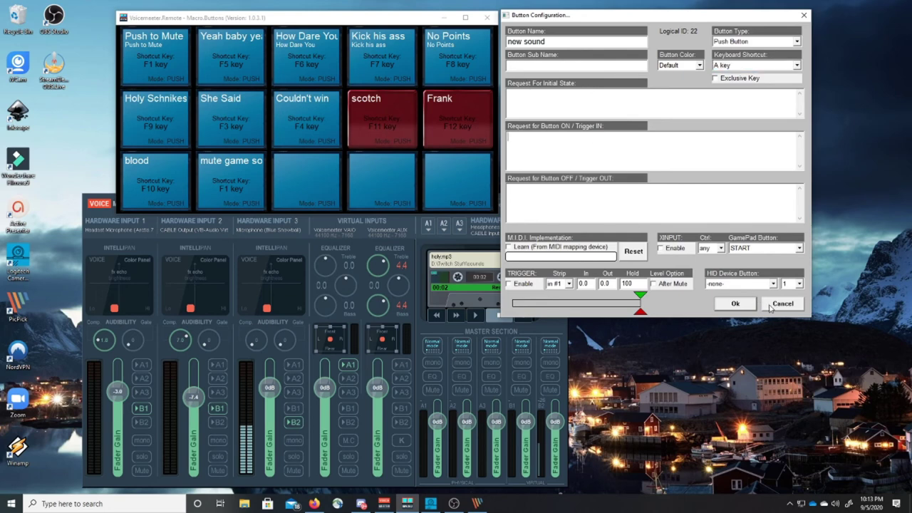
click(735, 303)
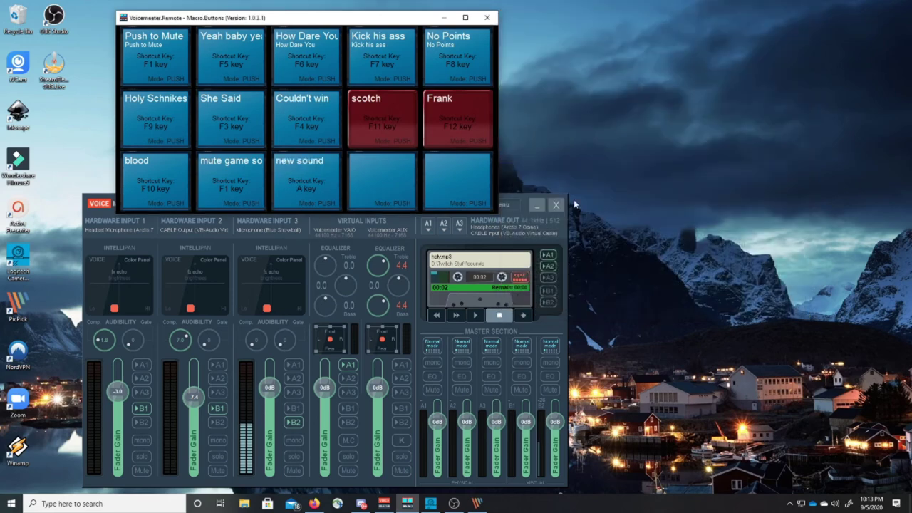
Copy Recorder.Load from Yeah baby yeah into new sound's Trigger IN, followed by an opening quote.
right_click(237, 62)
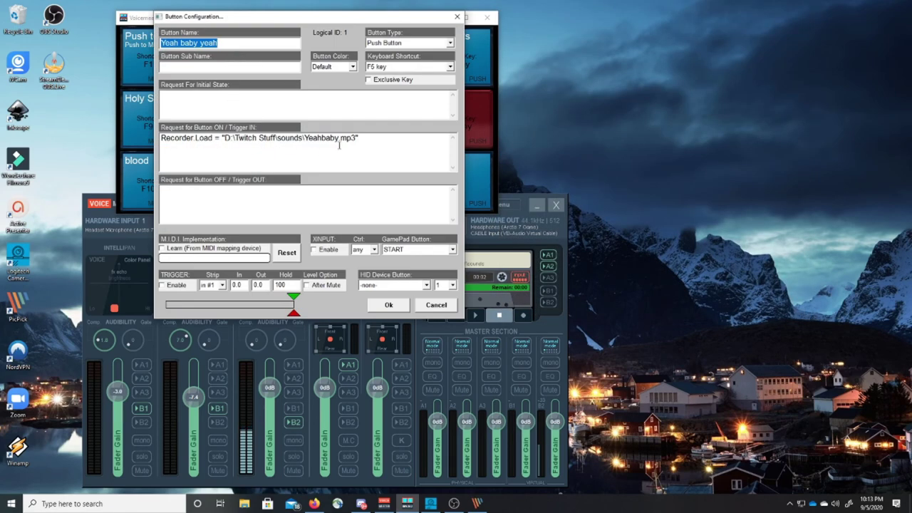
drag(222, 139, 170, 138)
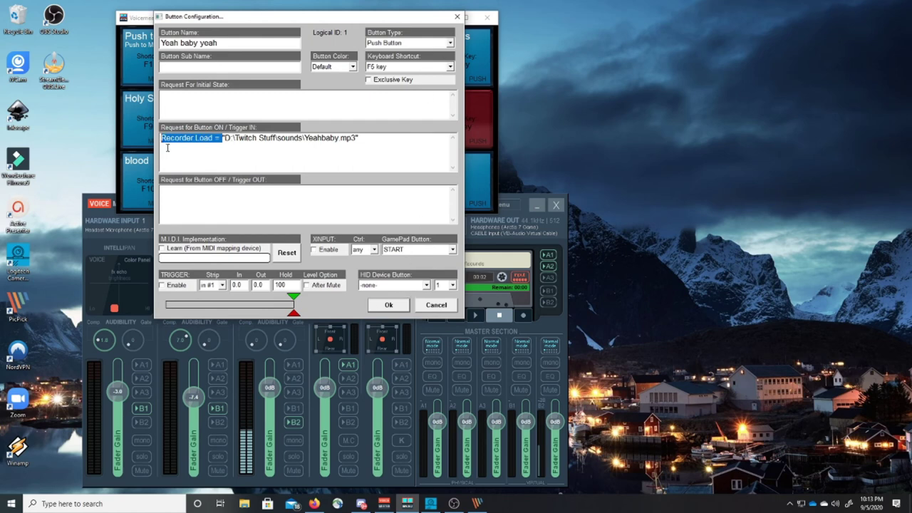
click(457, 16)
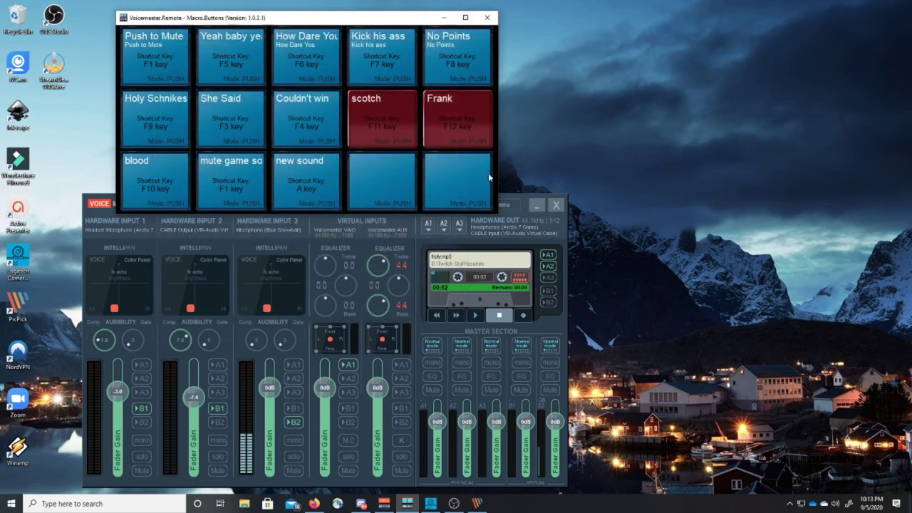
right_click(400, 180)
click(220, 146)
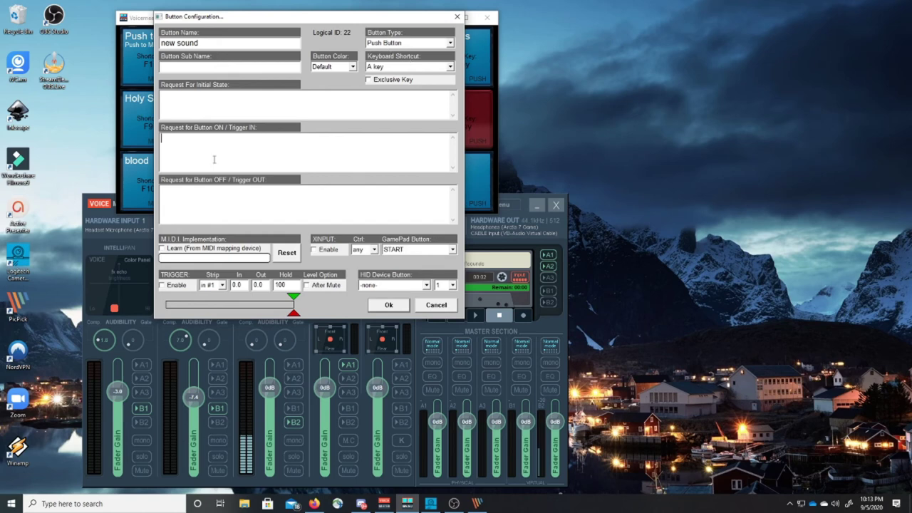
text(Recorder Load =)
text("D)
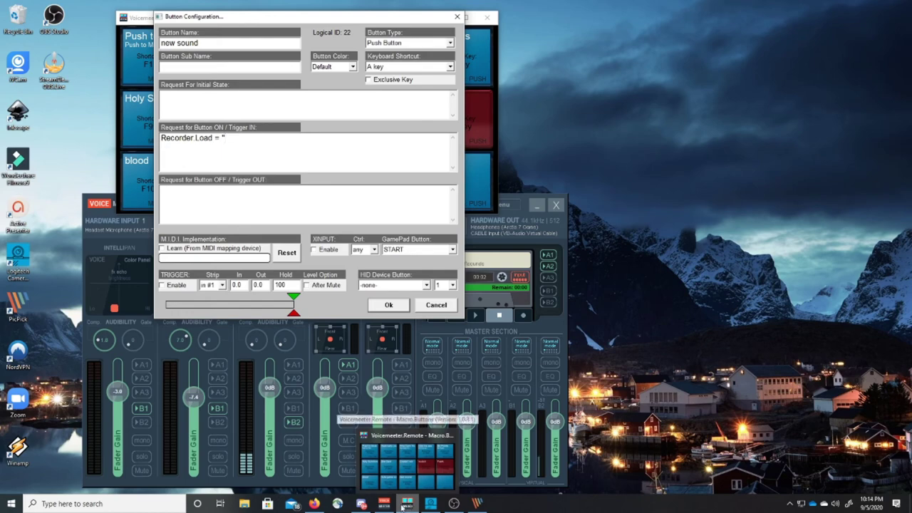
Browse File Explorer to the D:\Twitch Stuff\sounds folder.
click(245, 503)
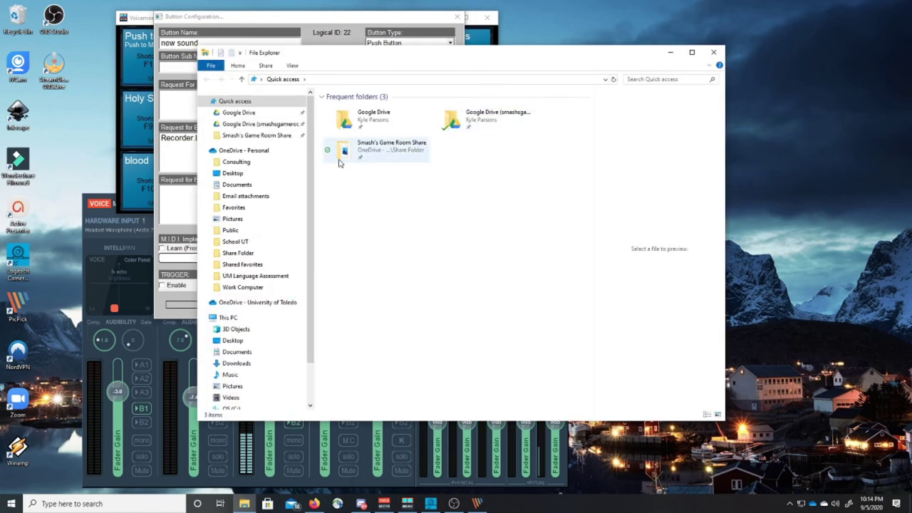
double_click(338, 153)
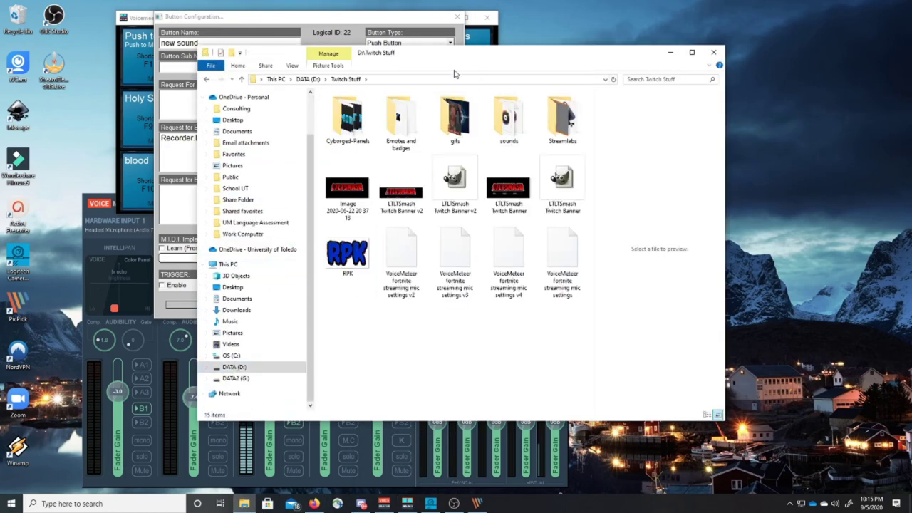
drag(454, 59, 510, 90)
double_click(564, 151)
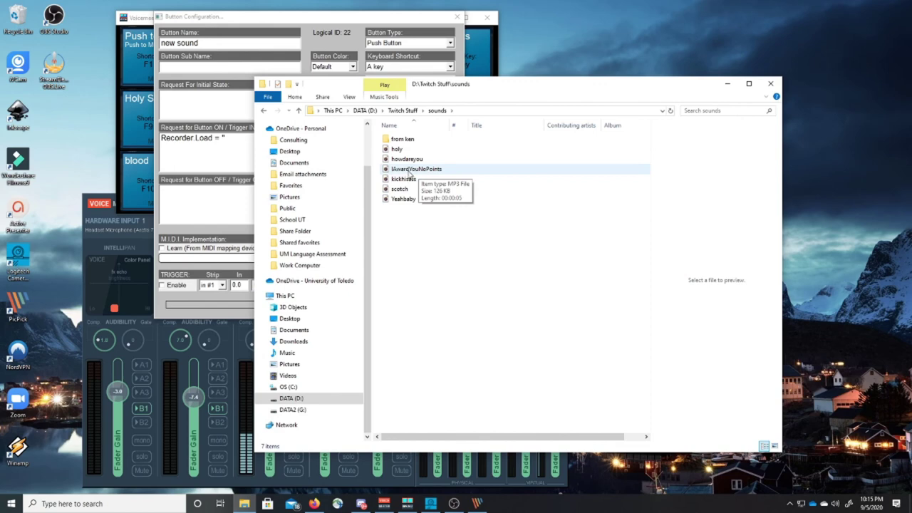
Paste the sounds folder path plus a backslash after Recorder.Load = " in Trigger IN.
click(484, 110)
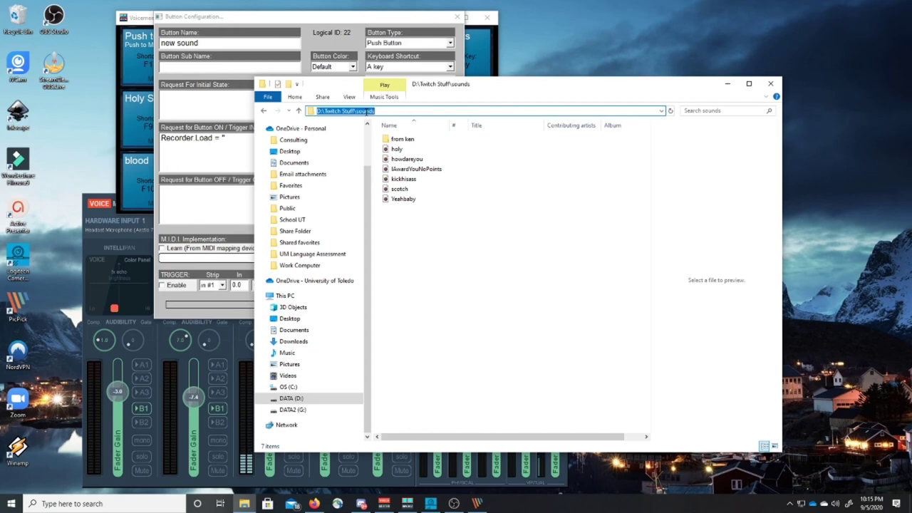
right_click(365, 111)
click(388, 143)
click(239, 139)
right_click(226, 139)
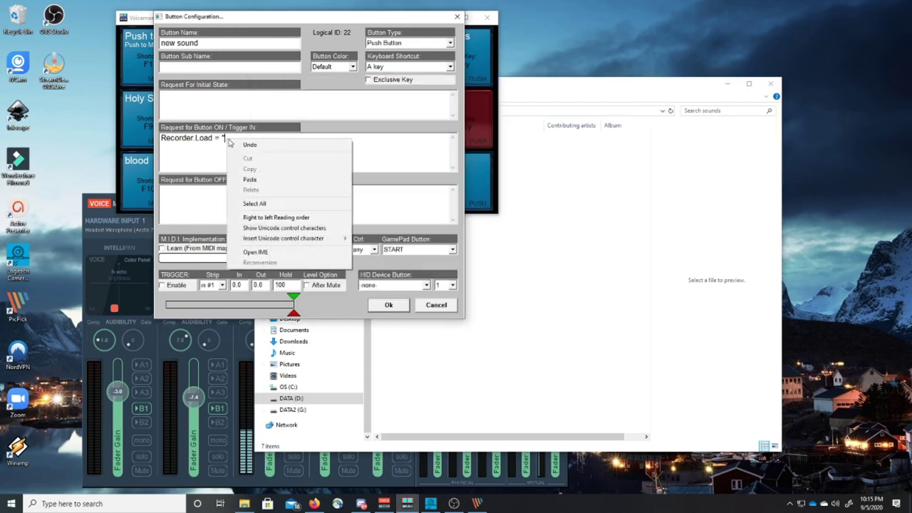
click(258, 183)
text(\Twitch Stuff\sounds\)
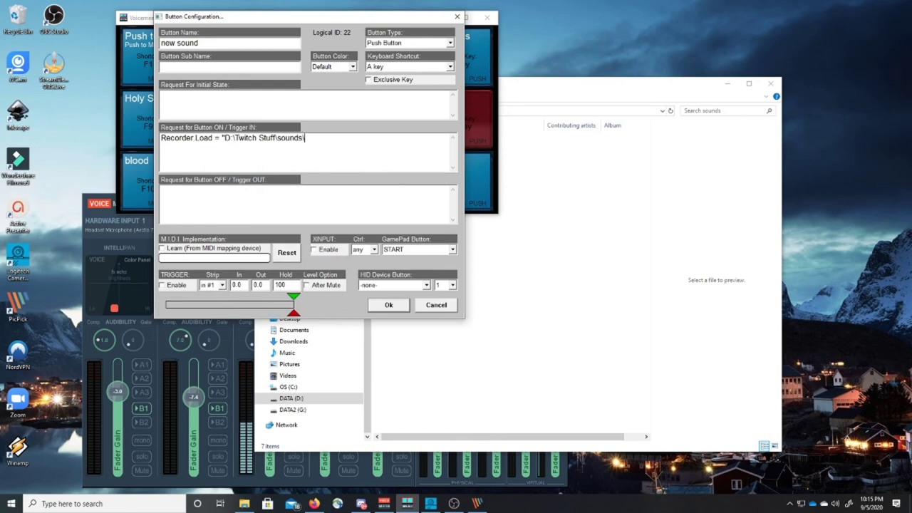
drag(520, 84, 645, 102)
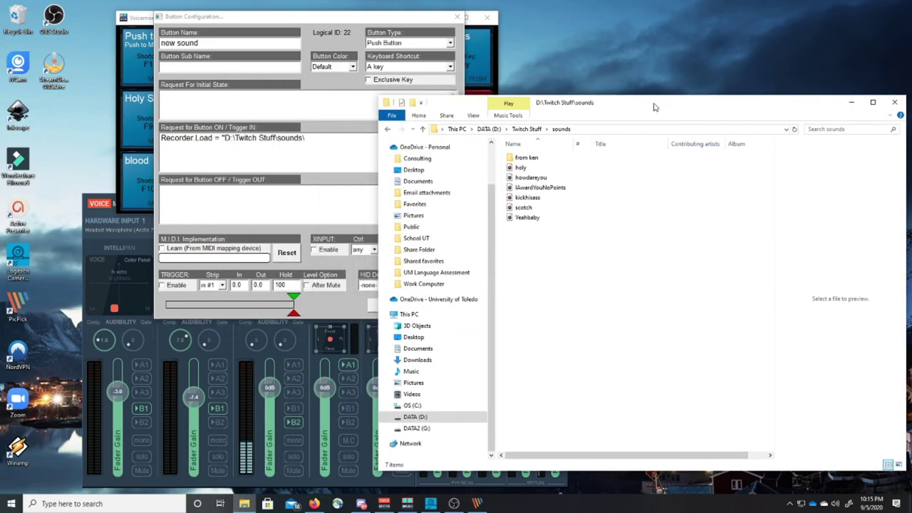
Finish the command with IAwardYouNoPoints.mp3 and a closing quote, then save the button.
click(315, 138)
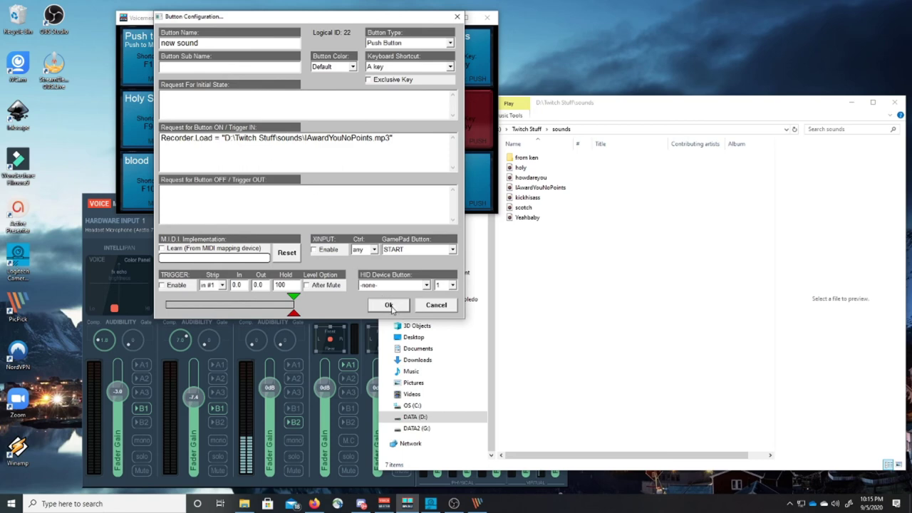
click(389, 305)
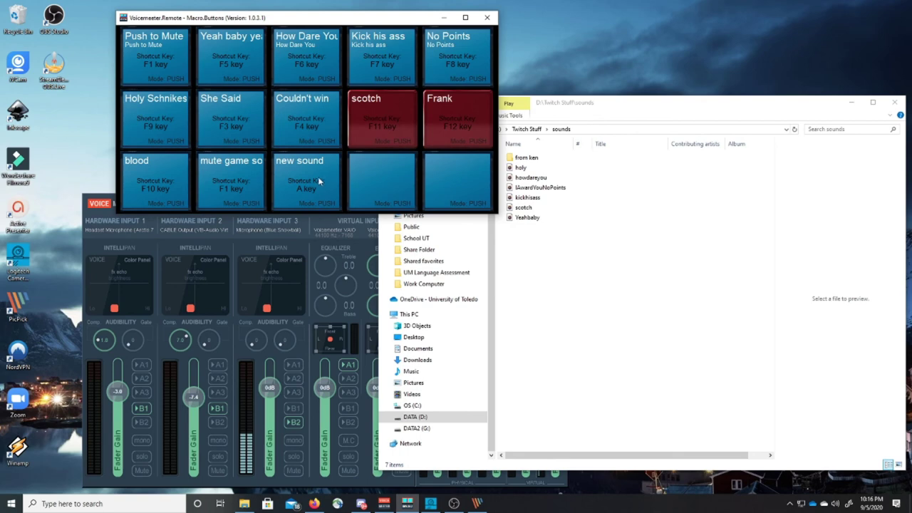
Test new sound and confirm IAwardYouNoPoints.mp3 loaded in the Voicemeeter Banana recorder, then return to OBS.
click(316, 179)
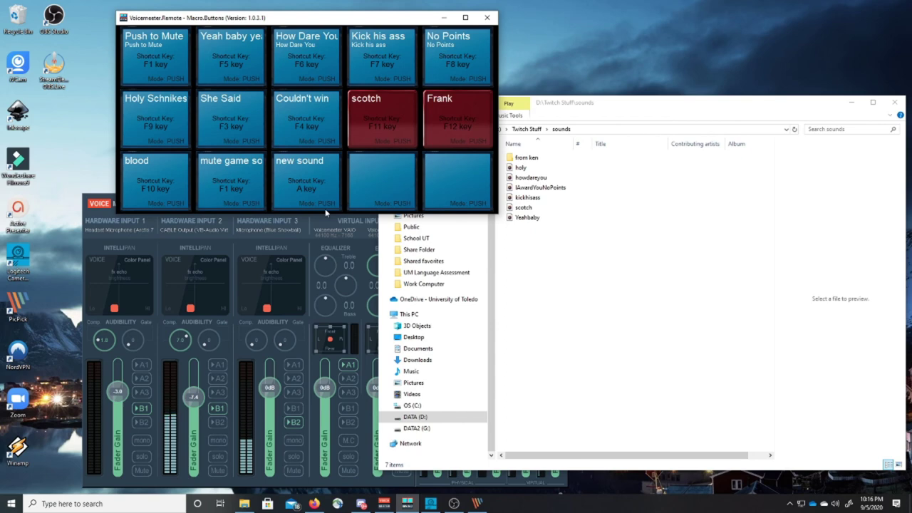
click(107, 201)
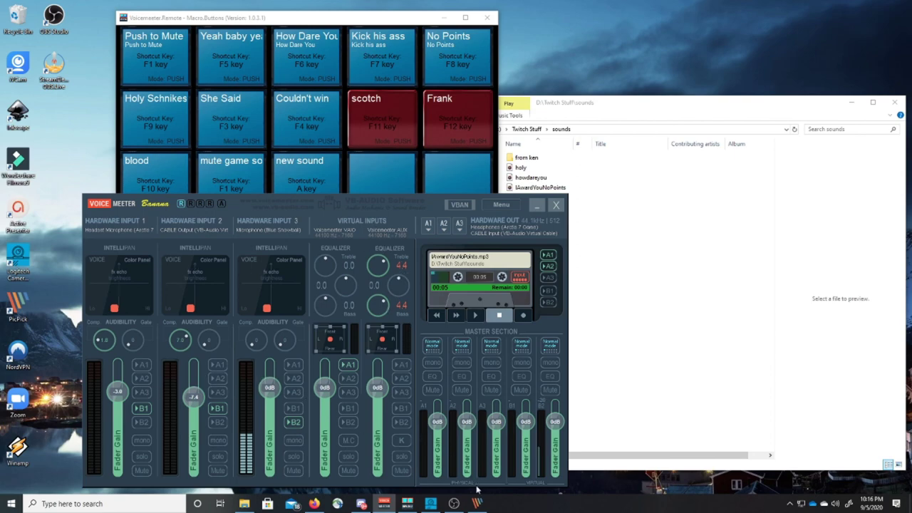
click(453, 503)
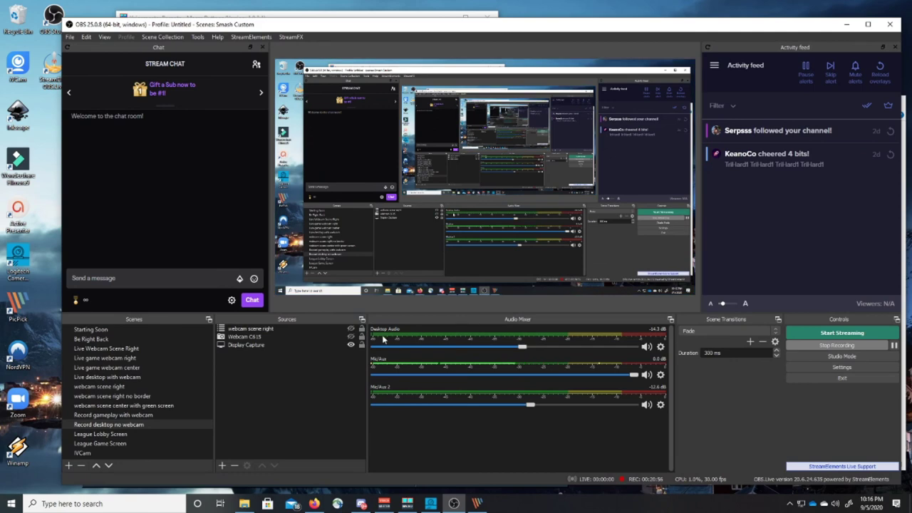
Open the Desktop Audio source's Properties from its Audio Mixer gear menu.
click(661, 347)
click(660, 347)
click(660, 347)
click(682, 453)
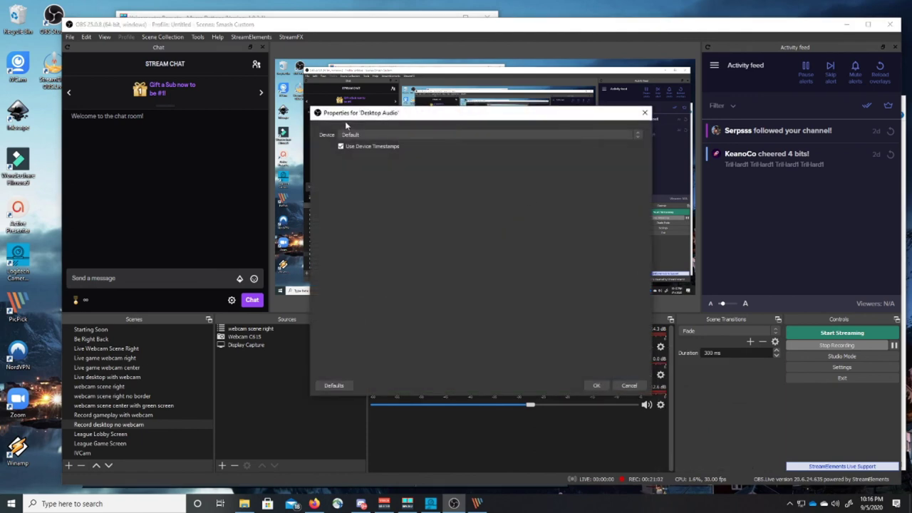